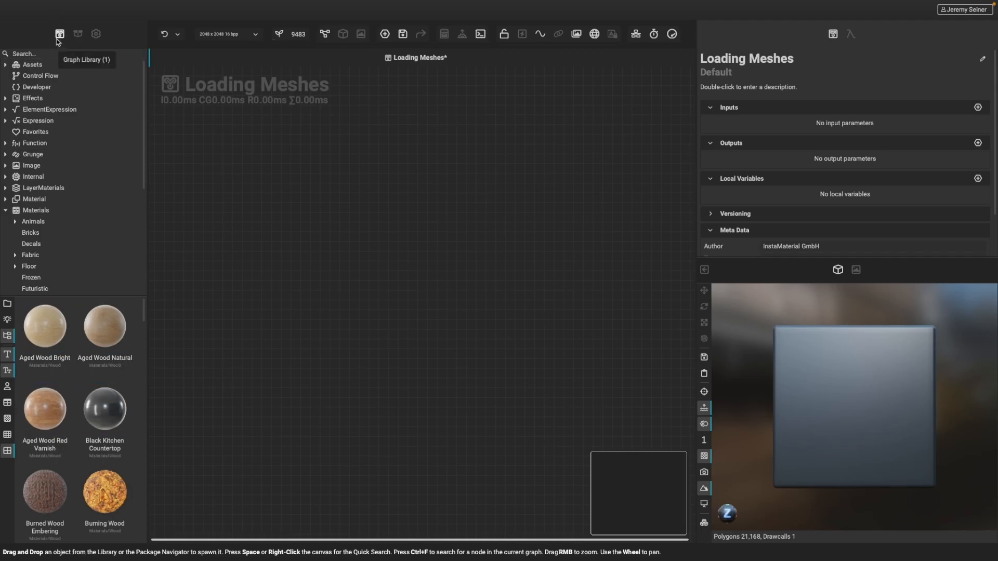
- Add the Aged Wood Red Varnish material to the Loading Meshes graph and preview it as a 3D material
left_click_drag(39, 415, 424, 297)
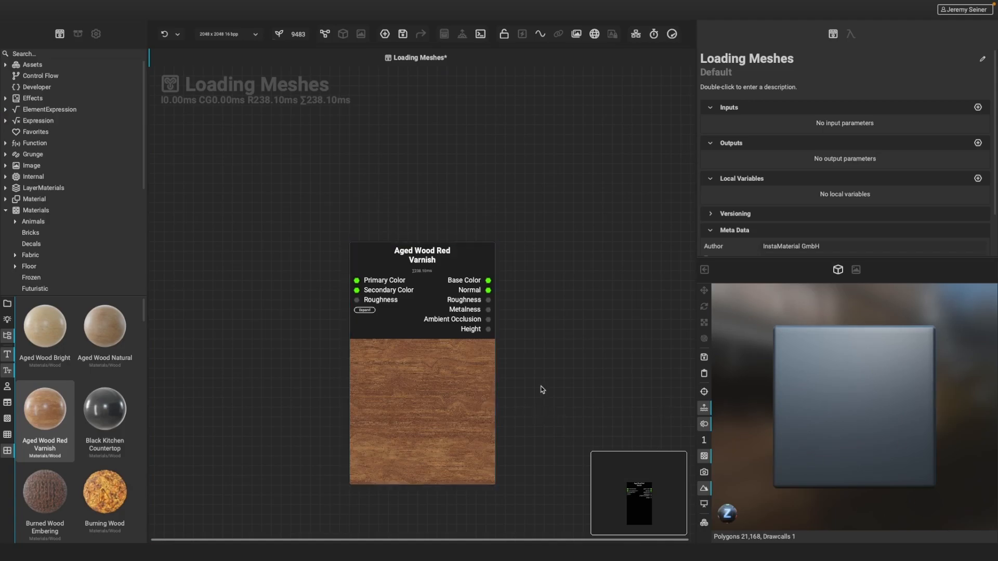
right_click(414, 374)
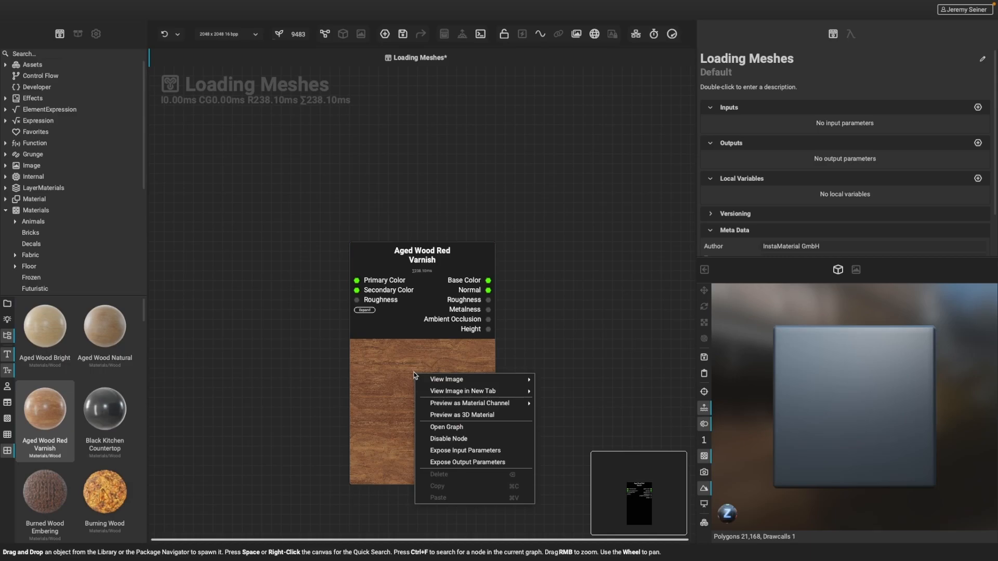
left_click(489, 414)
left_click_drag(809, 414, 852, 423, "alt")
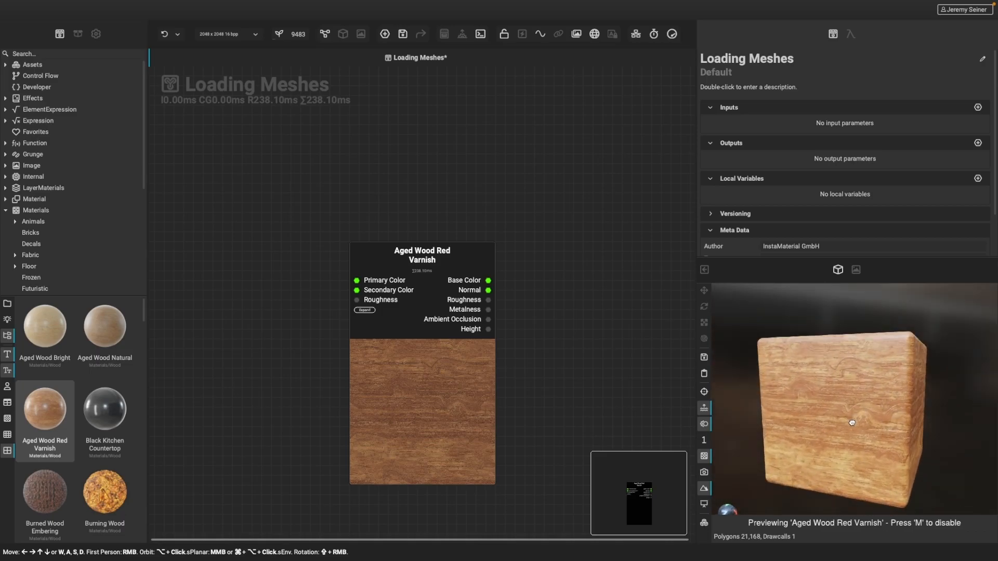
- Set the Aged Wood Red Varnish node's Knot Amount to 0.29 and adjust the saturation of its Primary Color
left_click(421, 409)
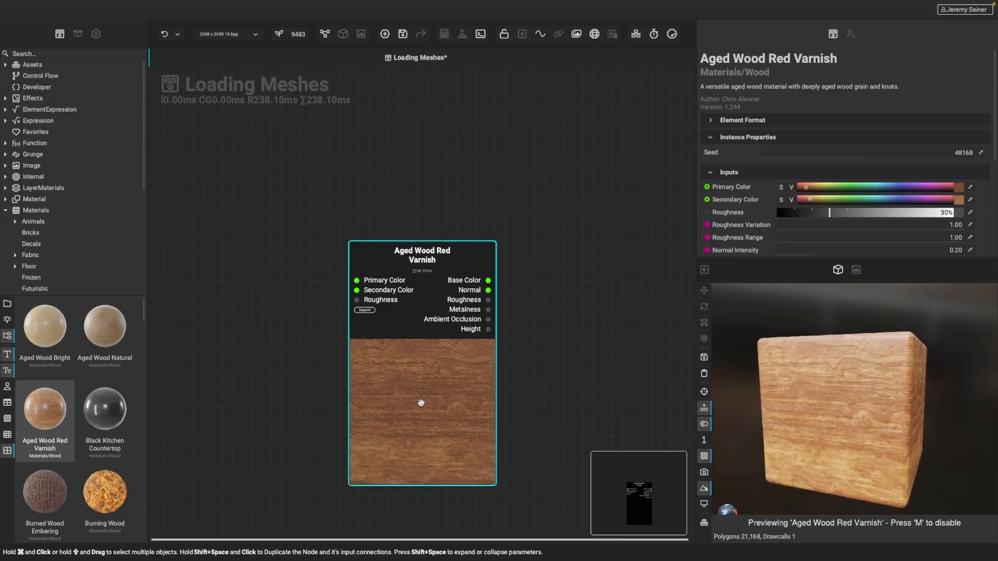
scroll(753, 204, "down", 5)
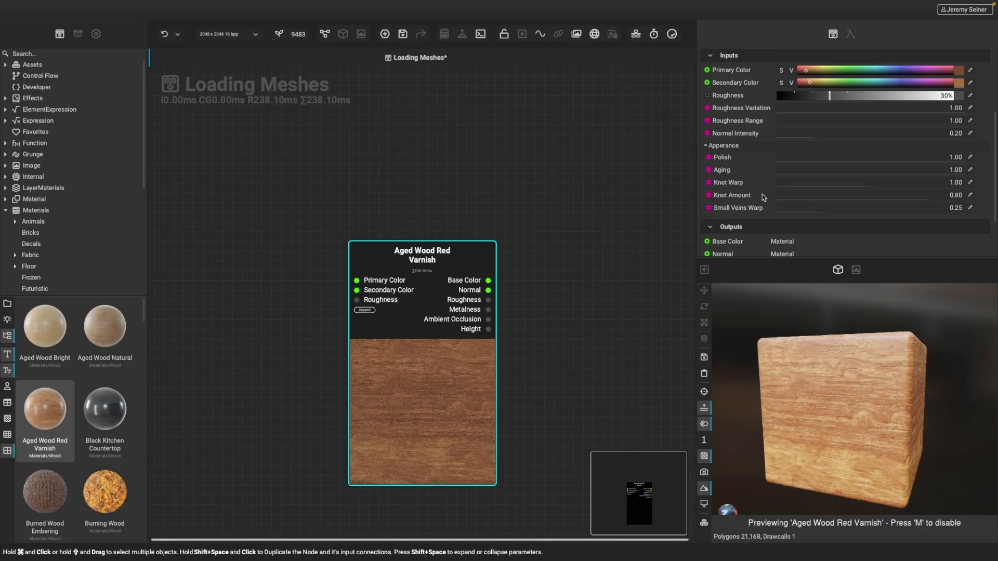
left_click_drag(907, 201, 830, 201)
scroll(748, 202, "up", 1)
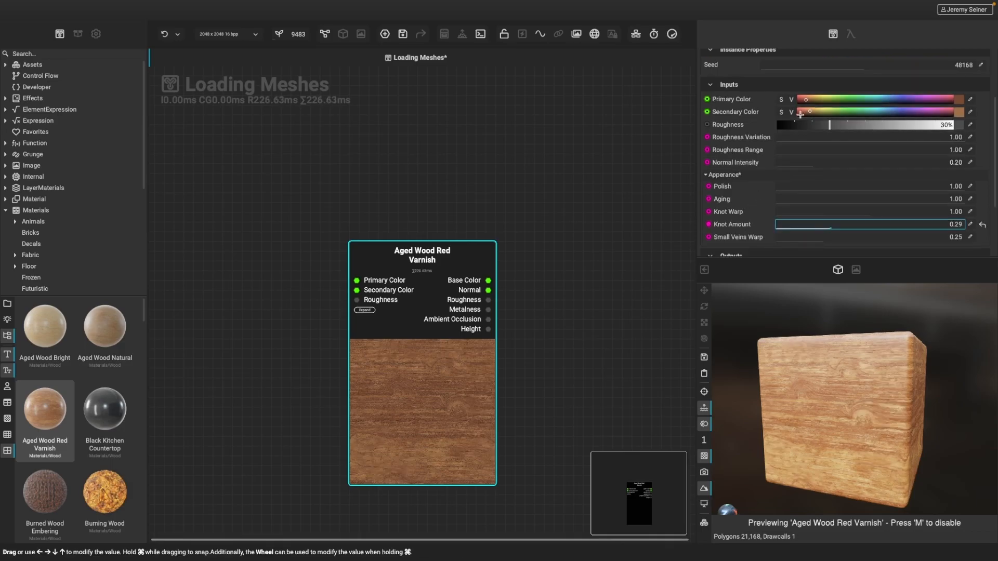
mouse_move(779, 99)
left_mouse_down()
mouse_move(781, 115)
mouse_move(782, 95)
left_mouse_up()
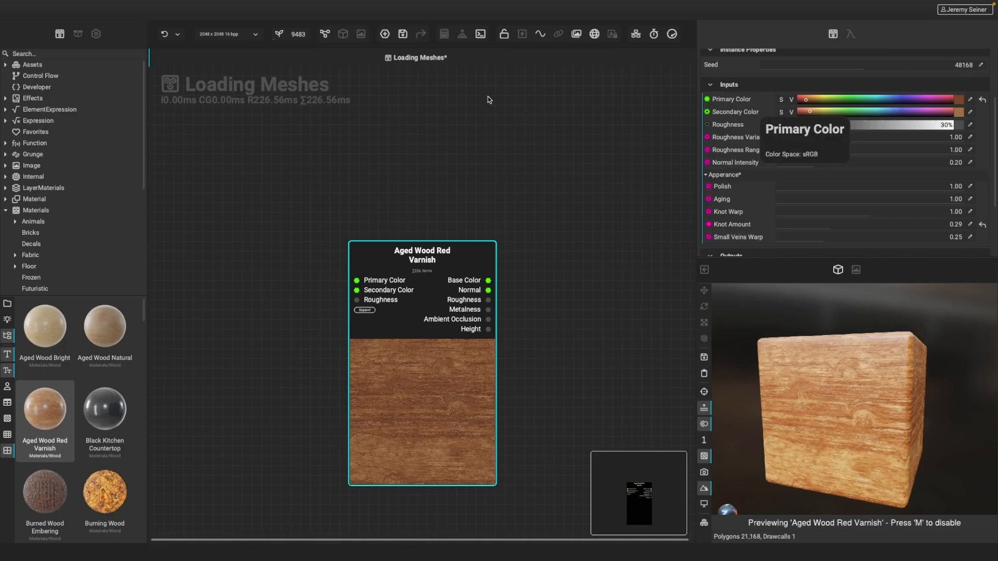
- Look through the package contents, the graph library and the viewport settings, ending on the package contents
left_click(78, 33)
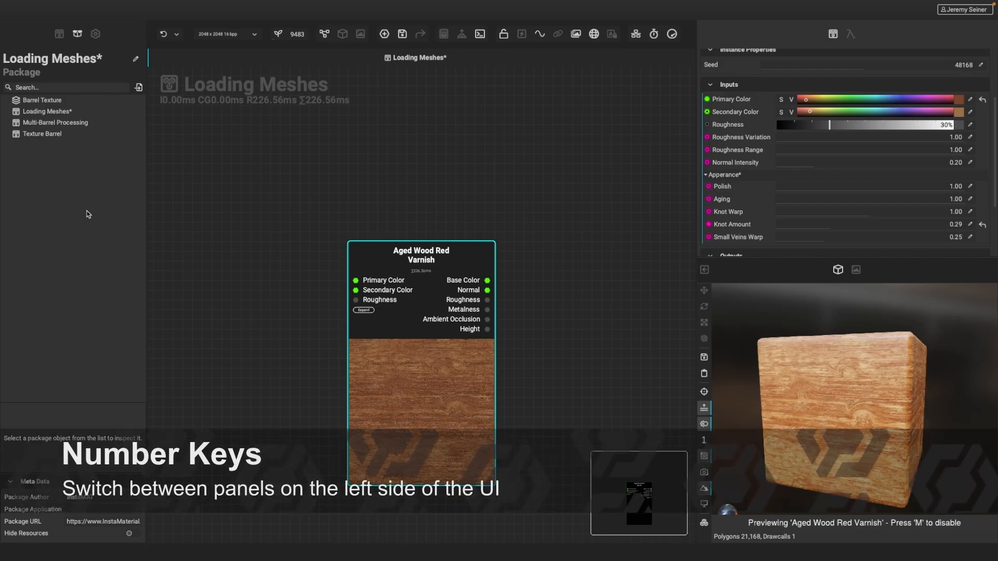
key("1")
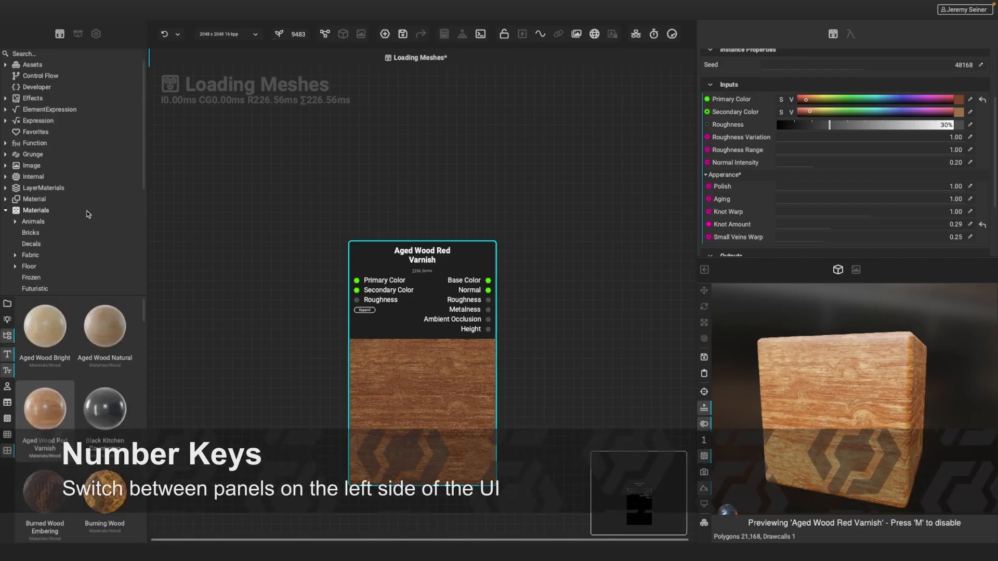
key("2")
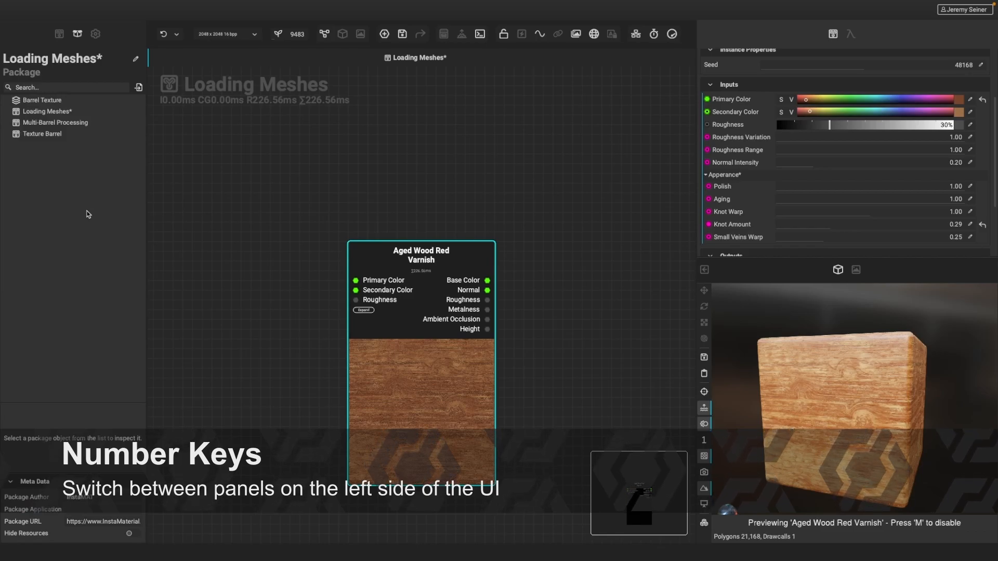
key("3")
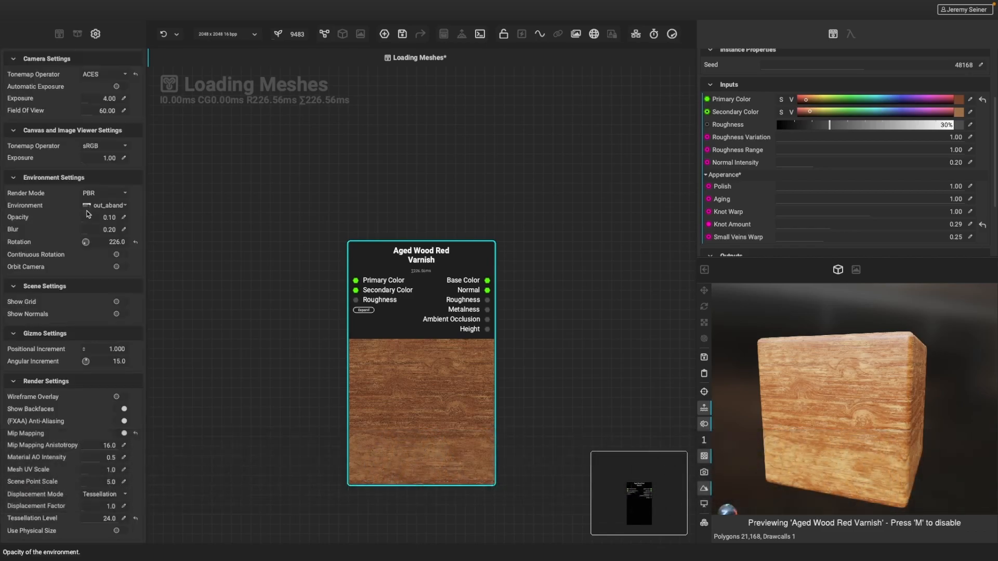
key("2")
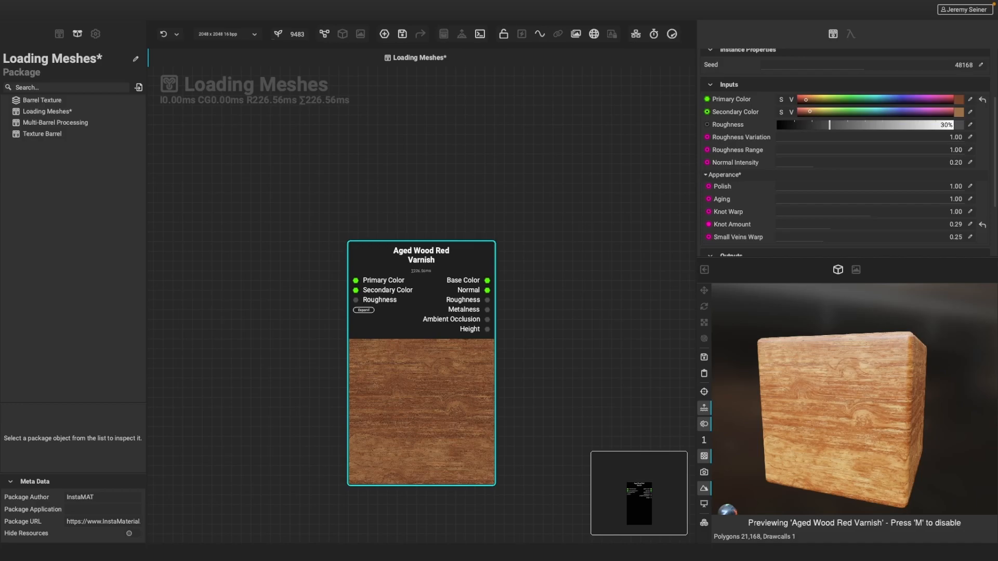
- Import Barrel_Water.fbx, Barrel_Wine.fbx and Barrel_Wine_Tap.fbx into the package and expand its Assets down to the Meshes
left_click_drag(997, 174, 64, 194)
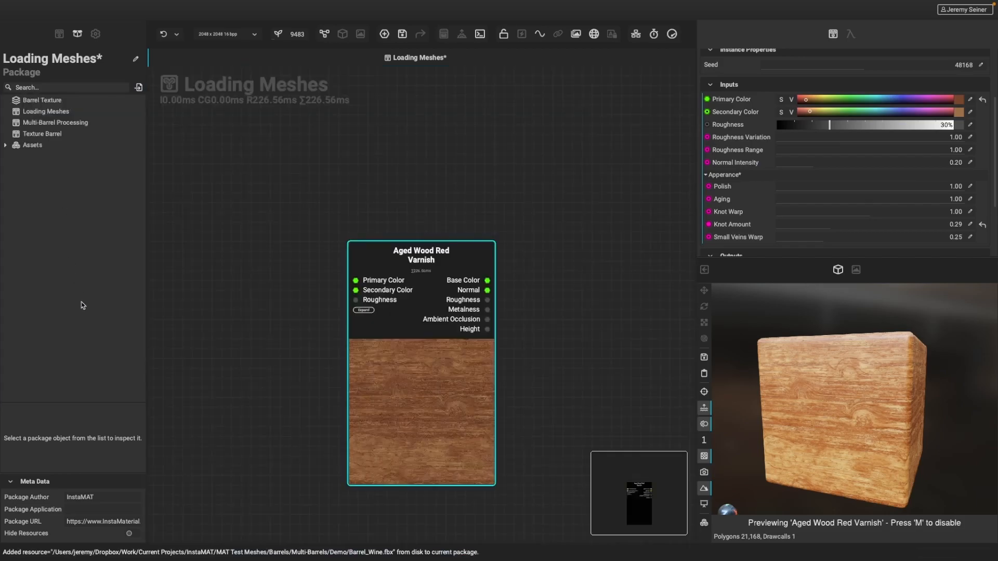
left_click(6, 146)
left_click(15, 156)
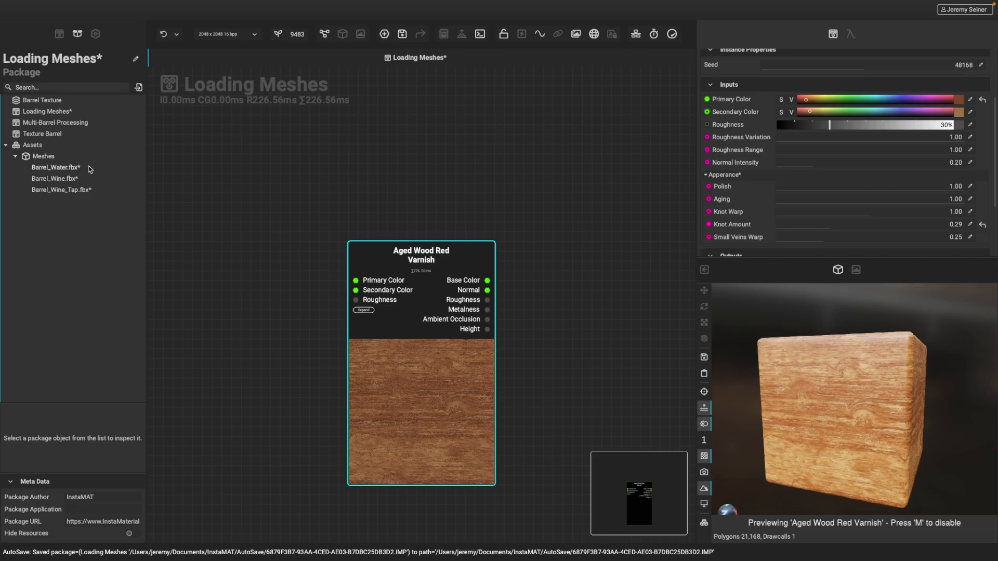
- Load Barrel_Water.fbx from the package as the viewport's preview mesh and inspect the wood material on it
mouse_move(90, 168)
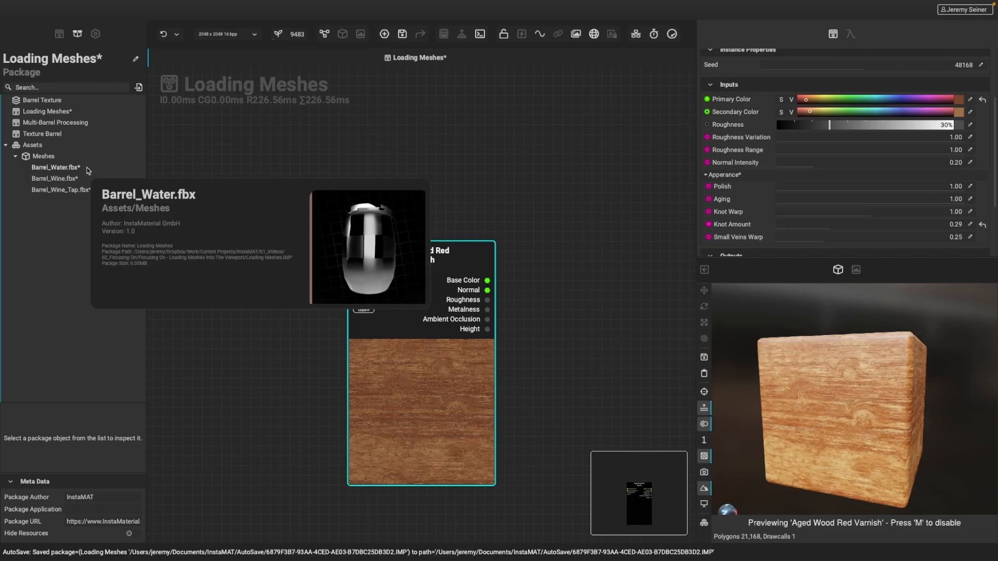
left_click(57, 168)
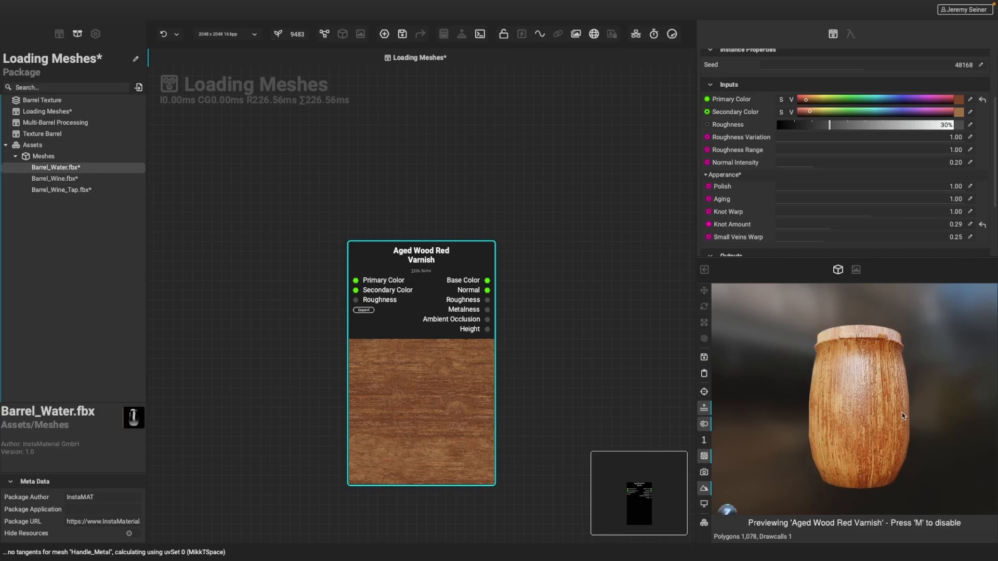
left_click_drag(885, 420, 882, 359, "alt")
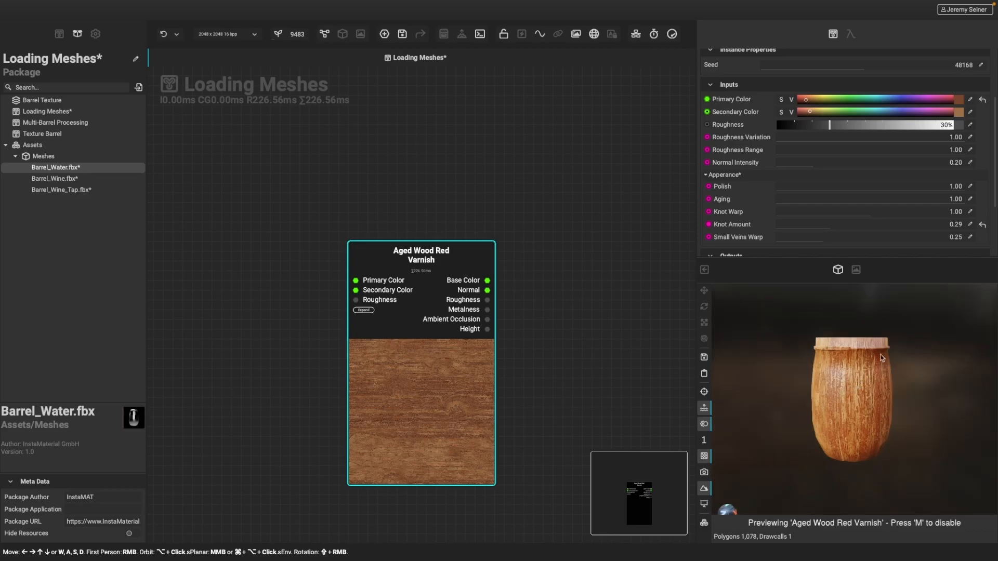
- Set the viewport's UV scale to 2 and check the wood texture on the barrel
left_click(704, 440)
scroll(857, 406, "down", 2)
mouse_move(857, 407)
left_mouse_down()
mouse_move(839, 415)
mouse_move(854, 403)
left_mouse_up()
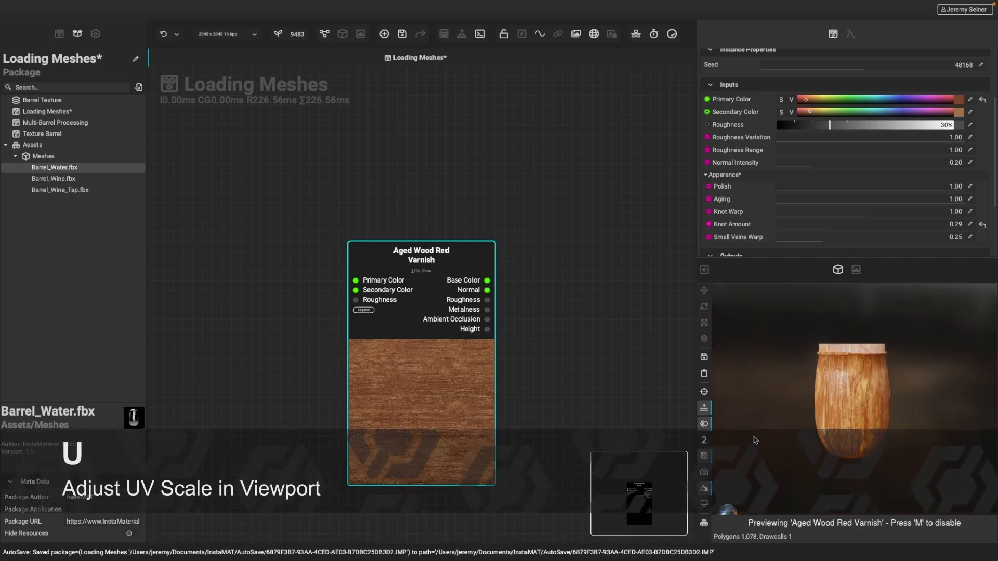
- Cycle the viewport's UV scale through the higher values and return it to 2
key("u")
key("u")
key("u")
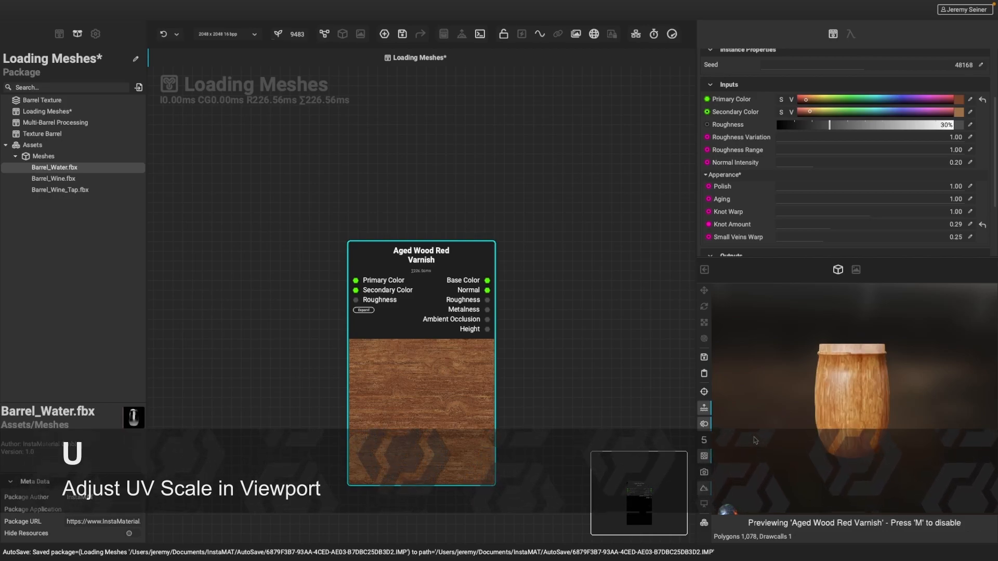
key("u")
key("u")
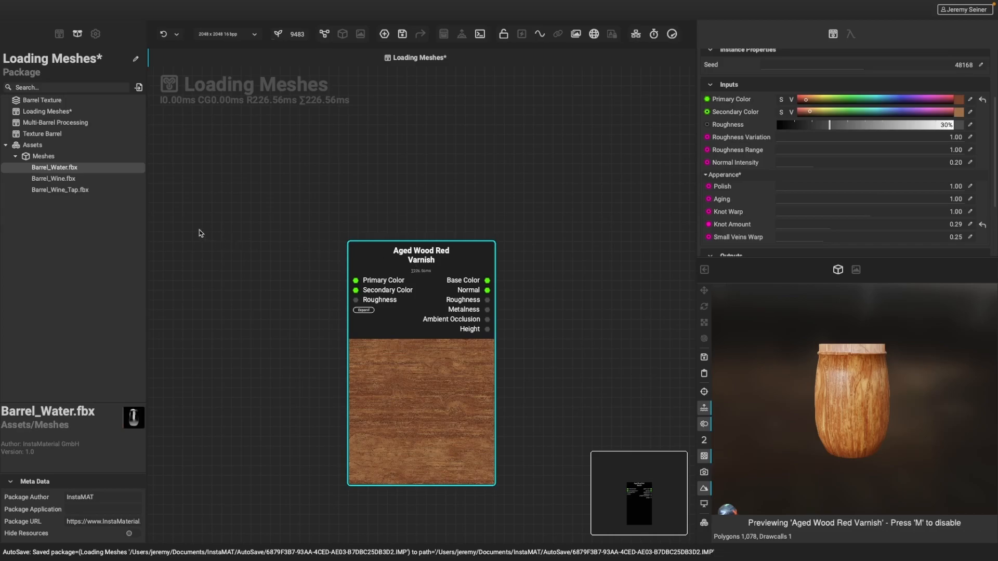
- Load Barrel_Wine.fbx from the package as the preview mesh and view it from another angle
left_click(48, 179)
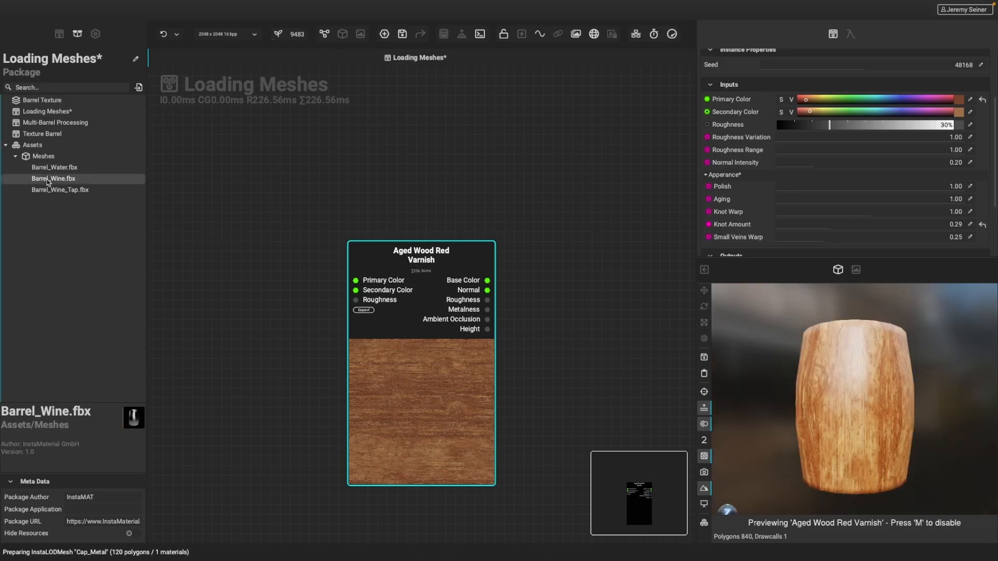
mouse_move(870, 406)
left_mouse_down("alt")
mouse_move(849, 424)
mouse_move(884, 387)
mouse_move(864, 399)
left_mouse_up("alt")
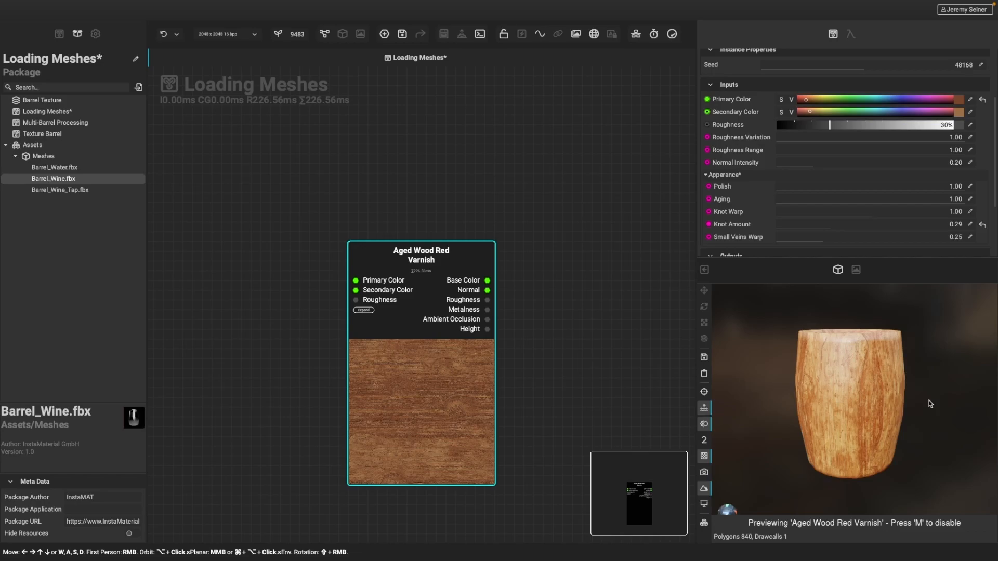
- Limit the preview mesh choices to the current package and load Barrel_Water.fbx in the viewport
key("v")
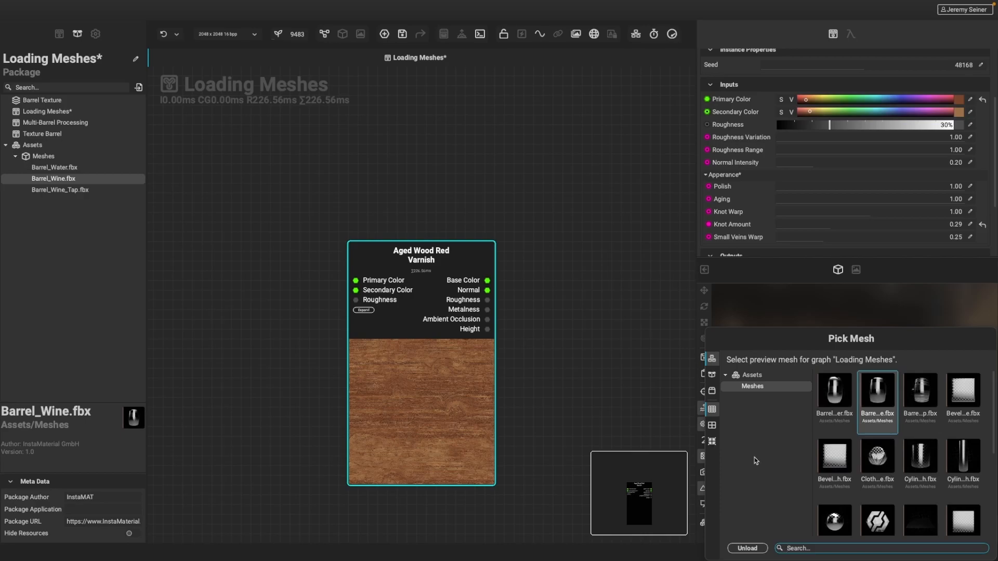
left_click(712, 375)
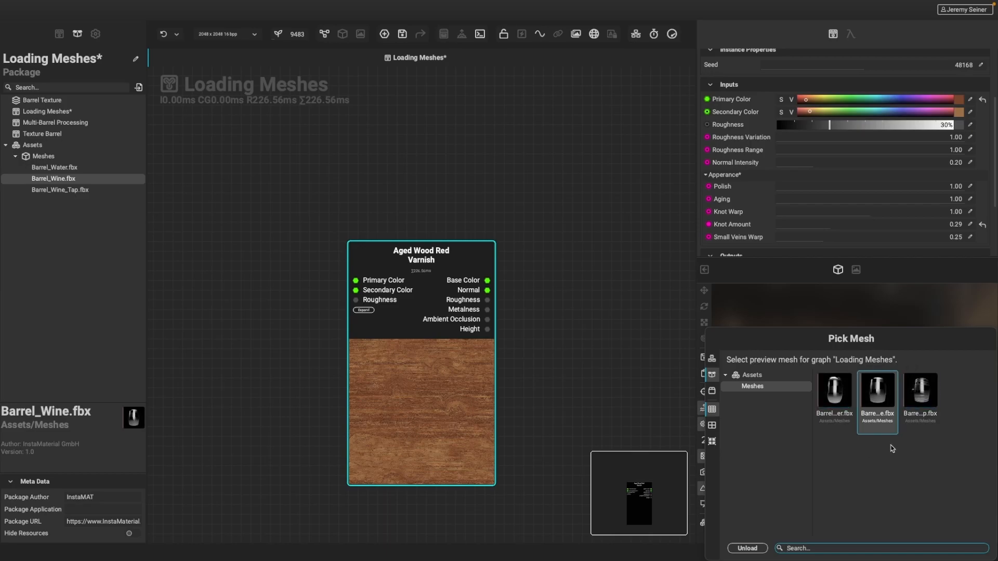
double_click(835, 392)
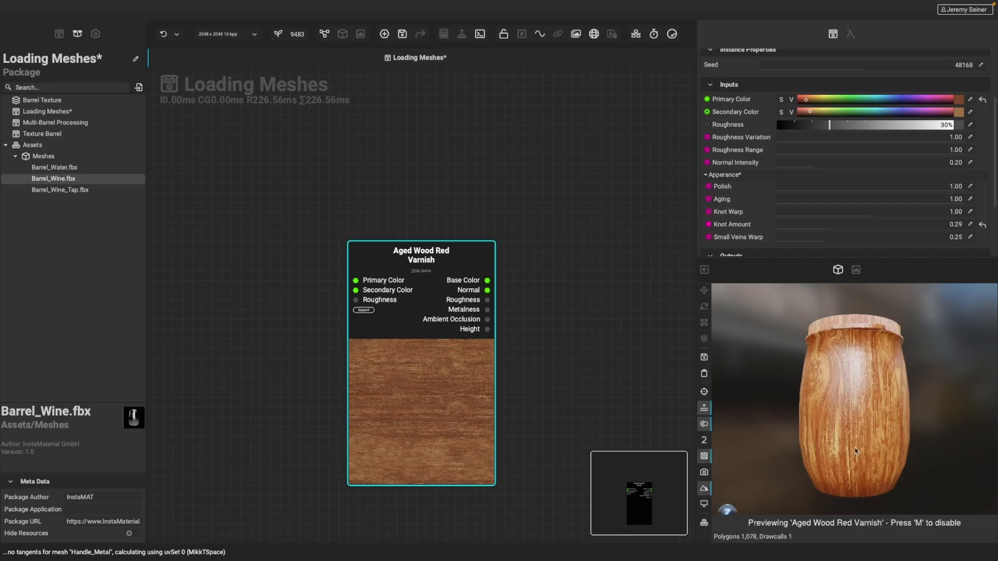
left_click_drag(868, 411, 833, 423)
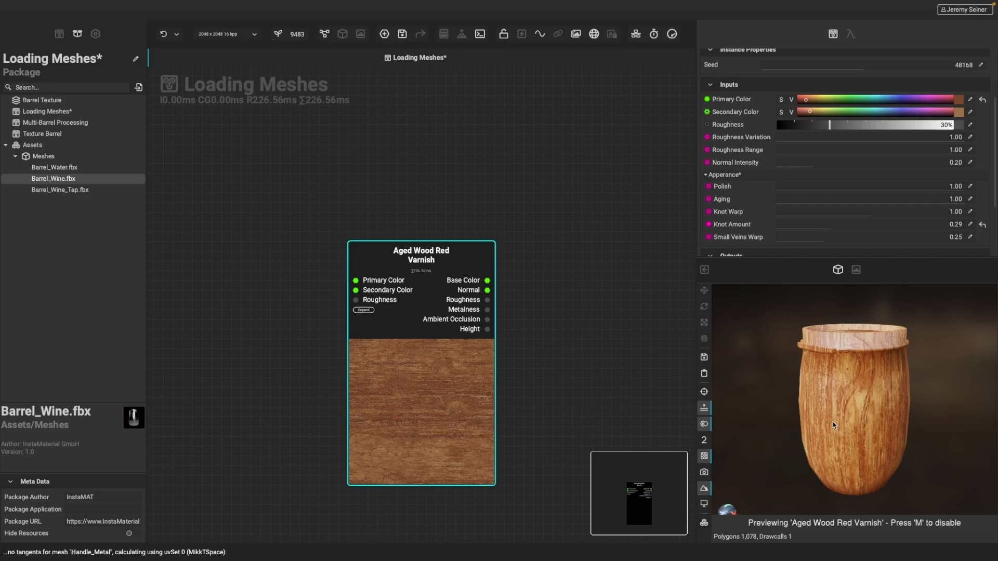
- Switch the preview mesh to the built-in sphere
key("space")
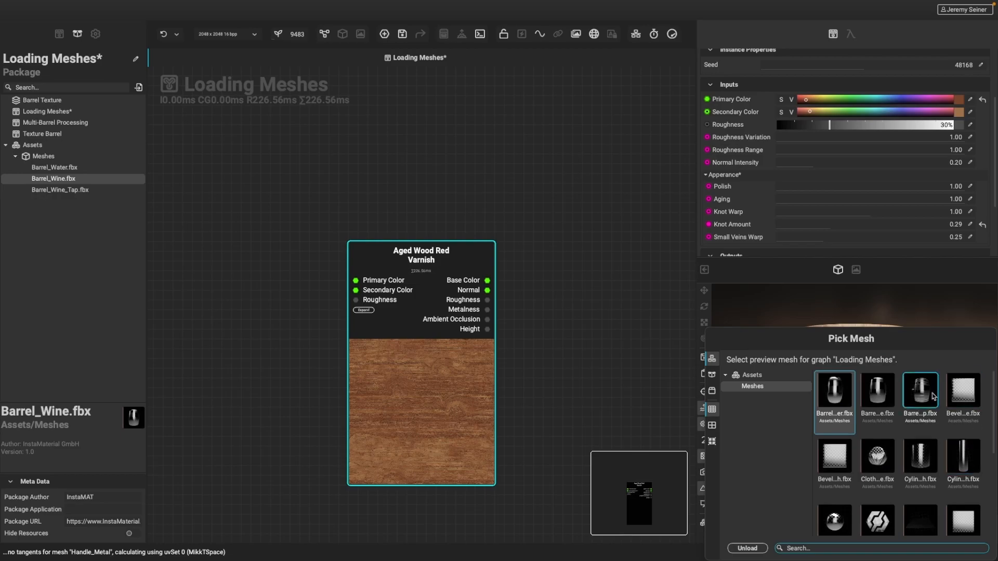
scroll(905, 464, "down", 1)
left_click(834, 491)
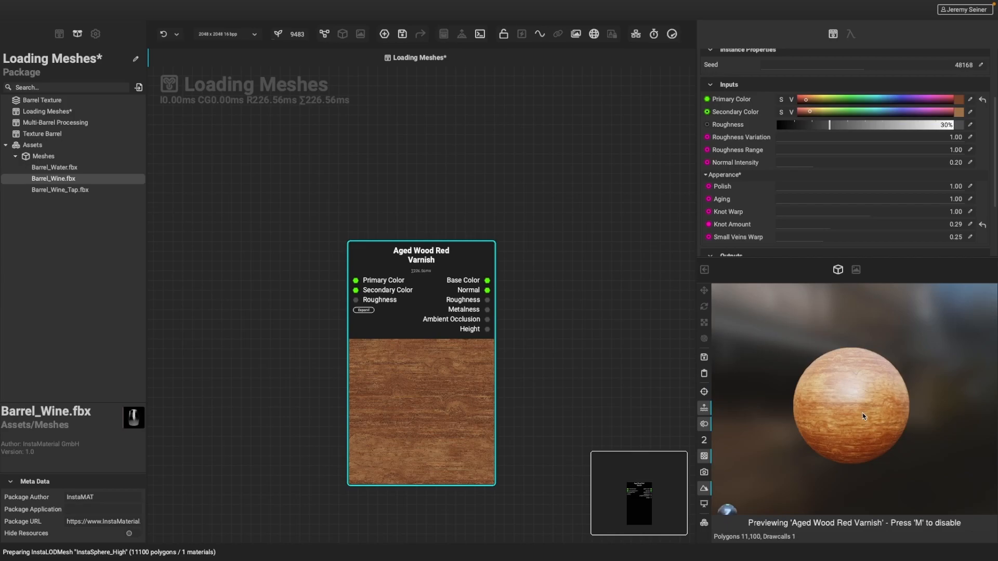
- Switch the preview mesh from the sphere back to Barrel_Wine.fbx and orbit around it
key("space")
scroll(859, 427, "up", 5)
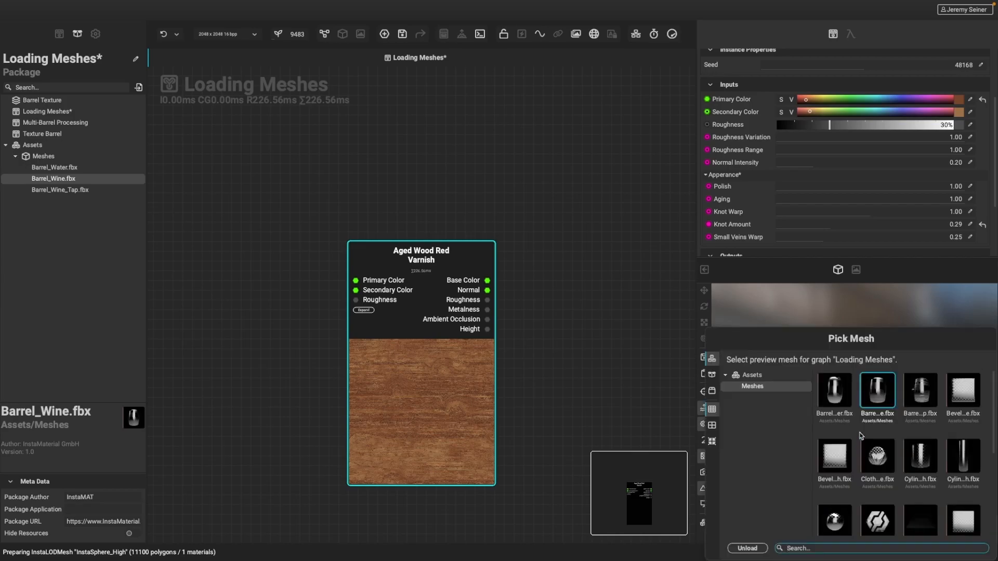
left_click(870, 392)
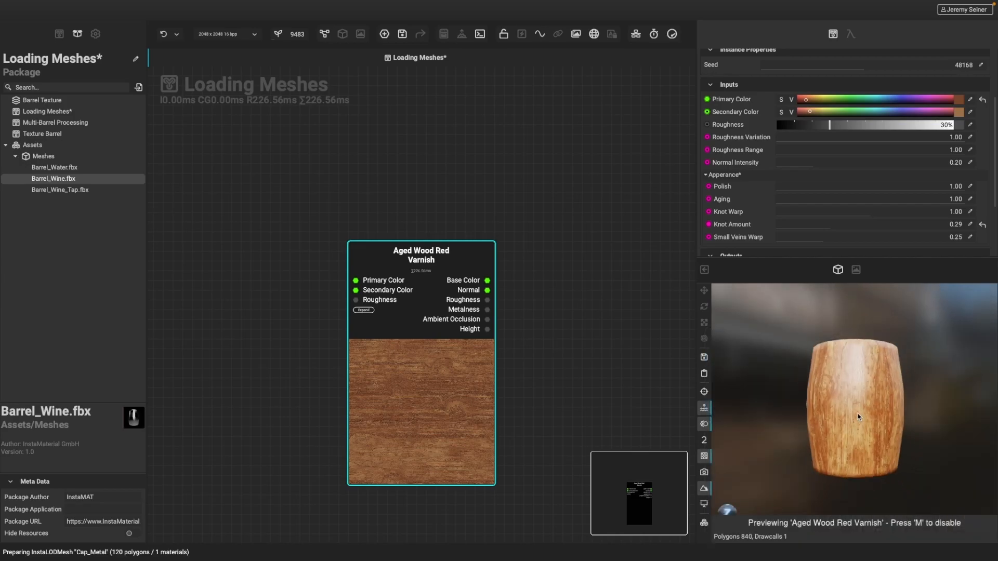
mouse_move(832, 416)
left_mouse_down()
mouse_move(845, 401)
mouse_move(851, 410)
left_mouse_up()
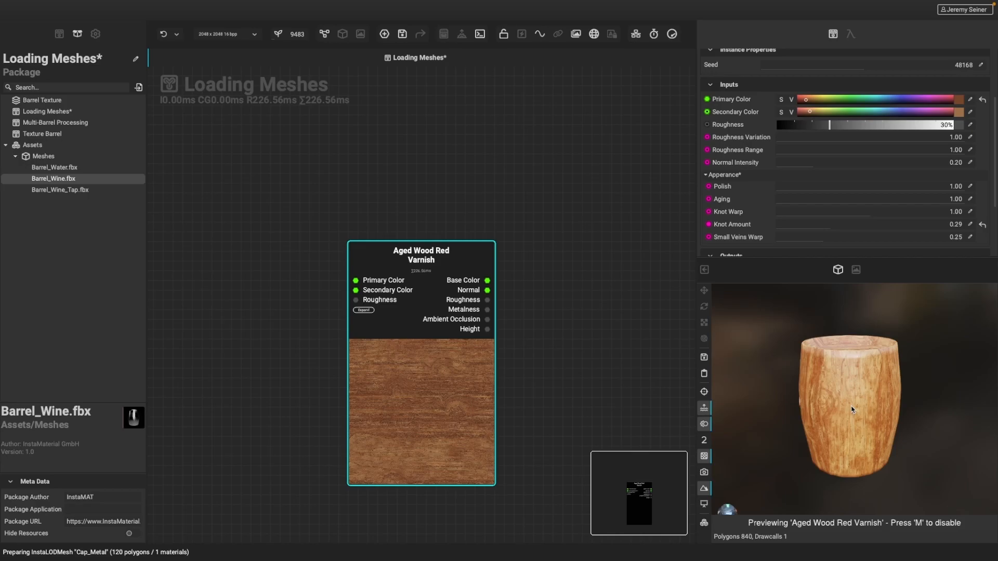
- Search the preview meshes for "barrel" and load Barrel_Water.fbx in the viewport
left_click(704, 524)
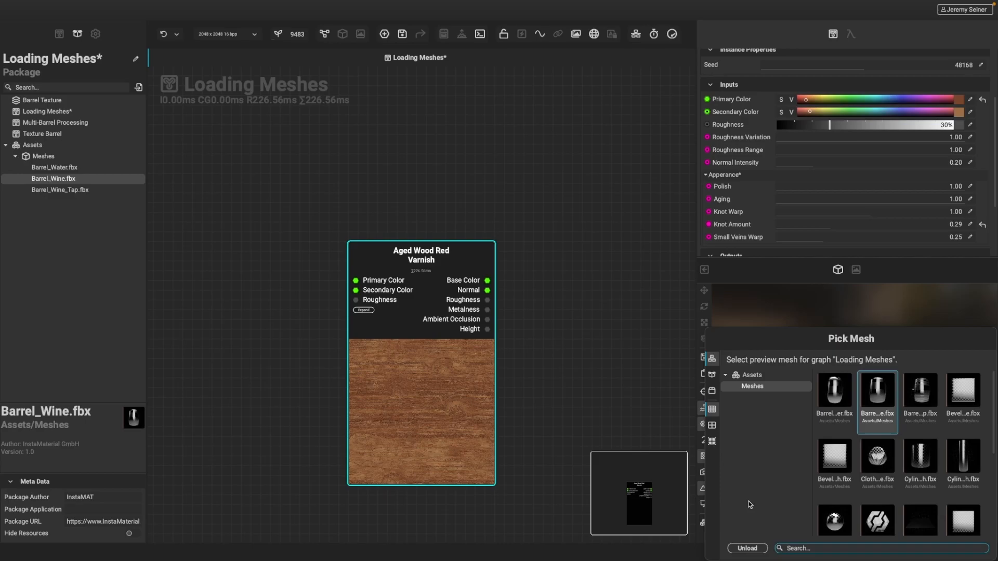
type("barrel")
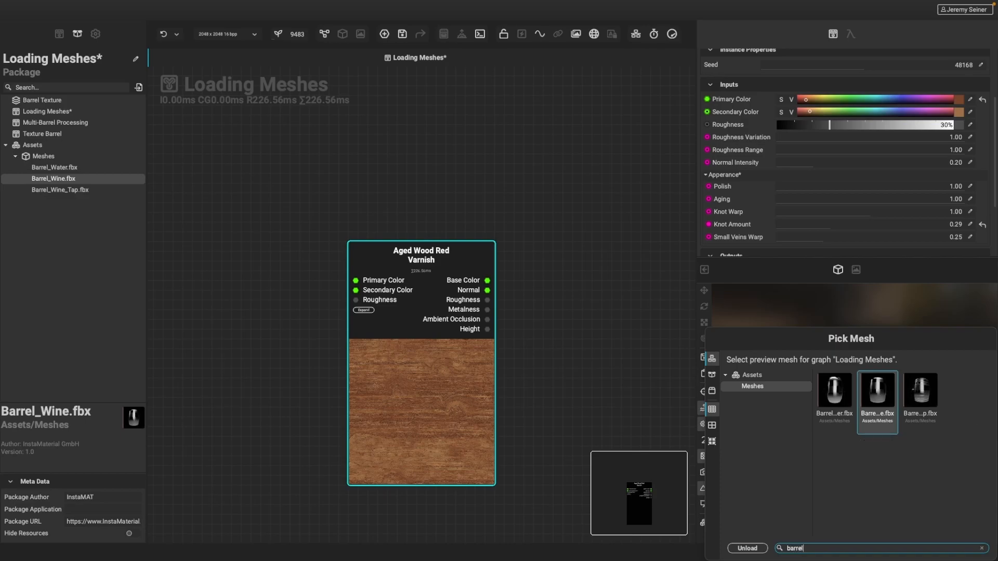
double_click(833, 388)
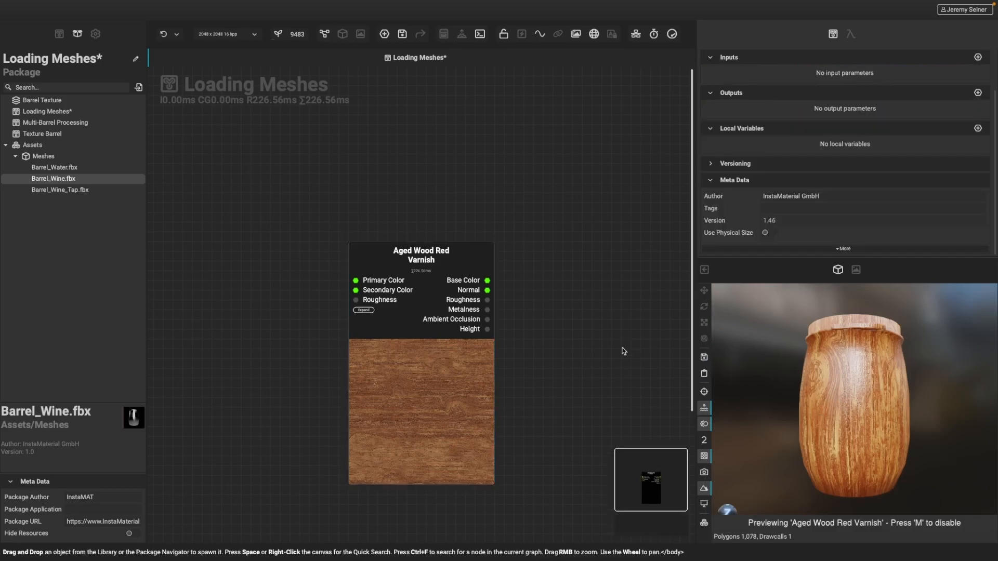
middle_click_drag(592, 352, 589, 352)
right_click_drag(570, 377, 479, 342)
middle_click_drag(252, 379, 273, 336)
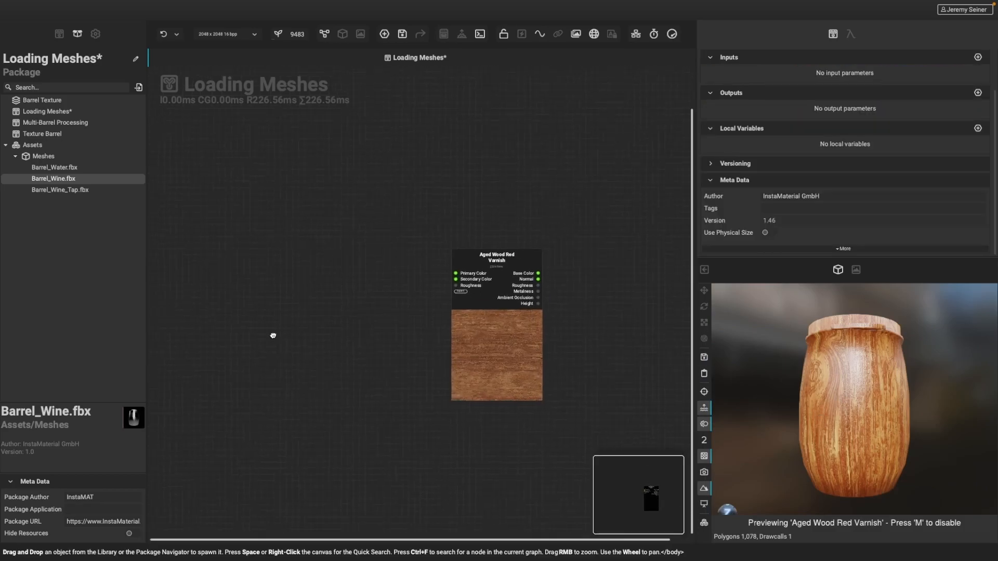
- Add Barrel_Water.fbx, Barrel_Wine.fbx and Barrel_Wine_Tap.fbx from the package to the Loading Meshes graph and space their nodes apart vertically
left_click(56, 220)
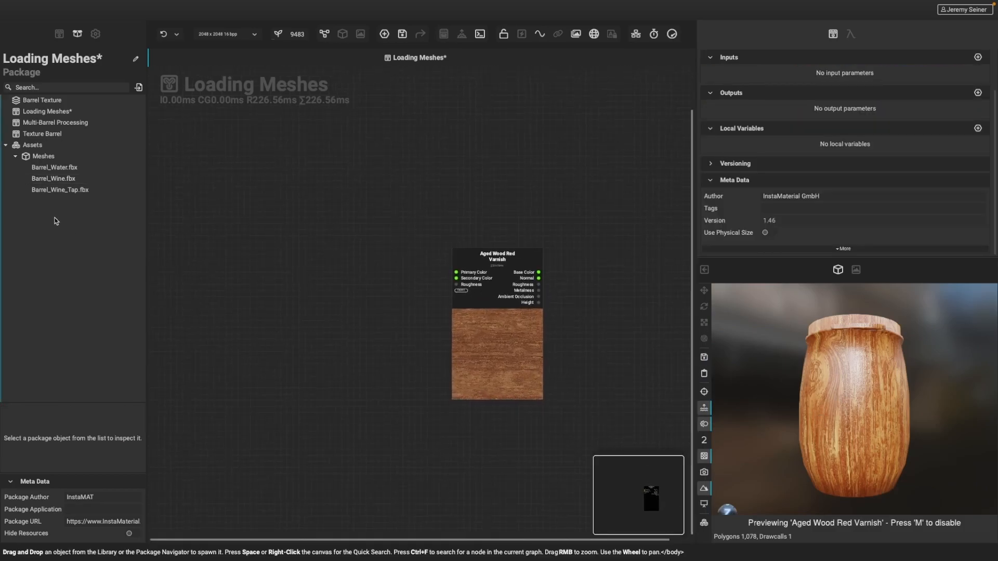
left_click_drag(50, 223, 269, 214)
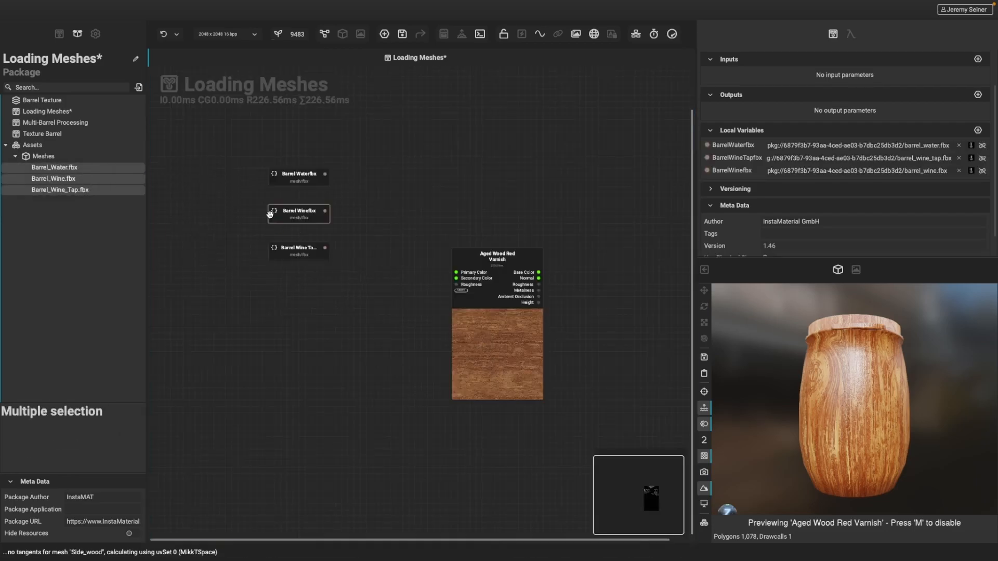
scroll(373, 225, "up", 3)
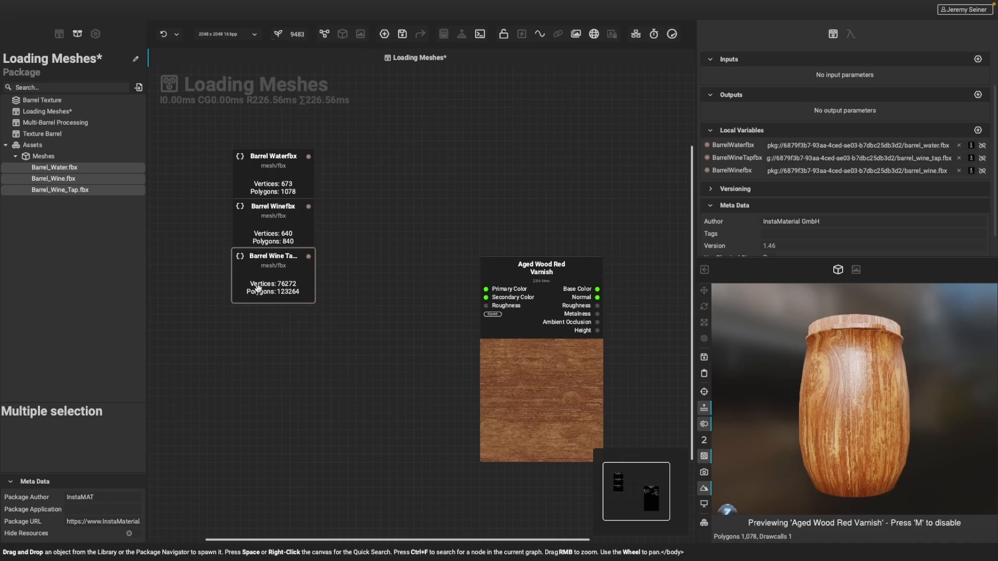
left_click_drag(257, 288, 259, 329)
left_click_drag(265, 229, 266, 245)
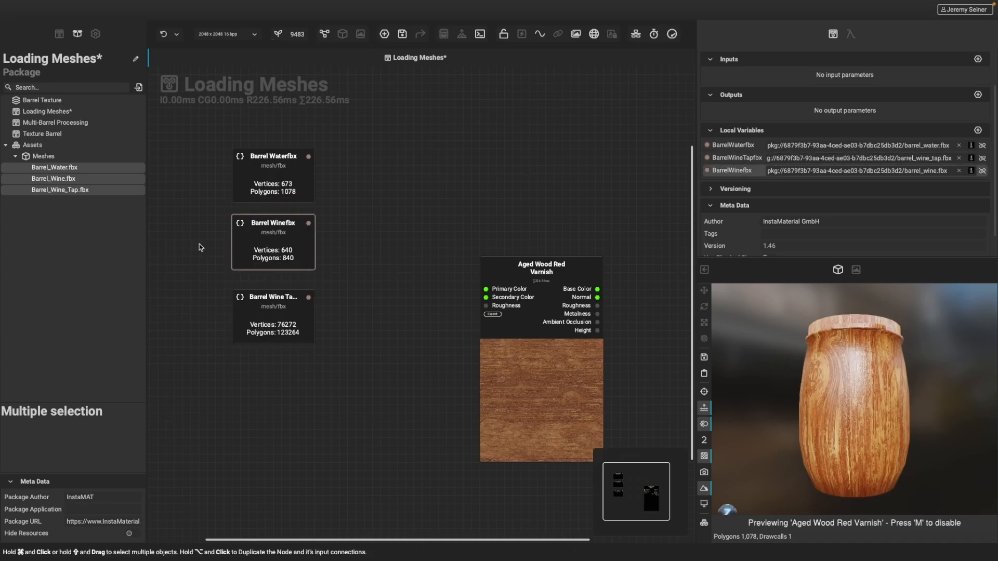
- View the Barrel Water and Barrel Wine mesh nodes alternately in the viewport
left_click(268, 158, "super")
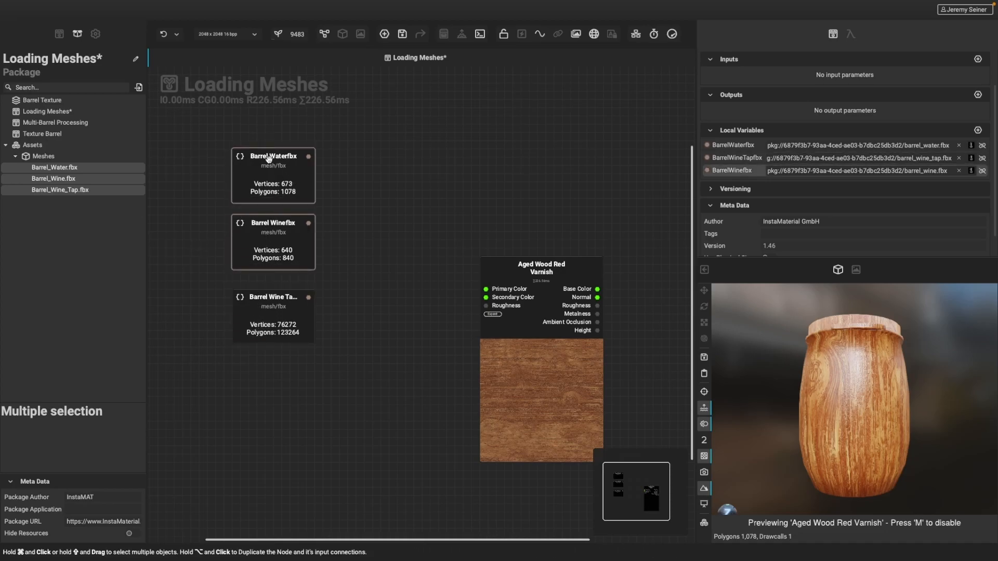
right_click(279, 185)
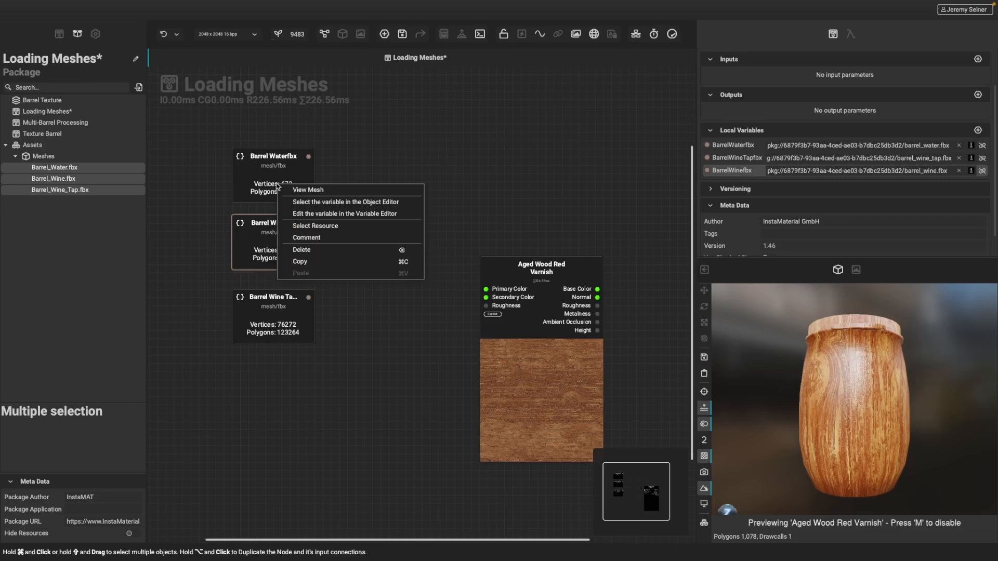
left_click(321, 190)
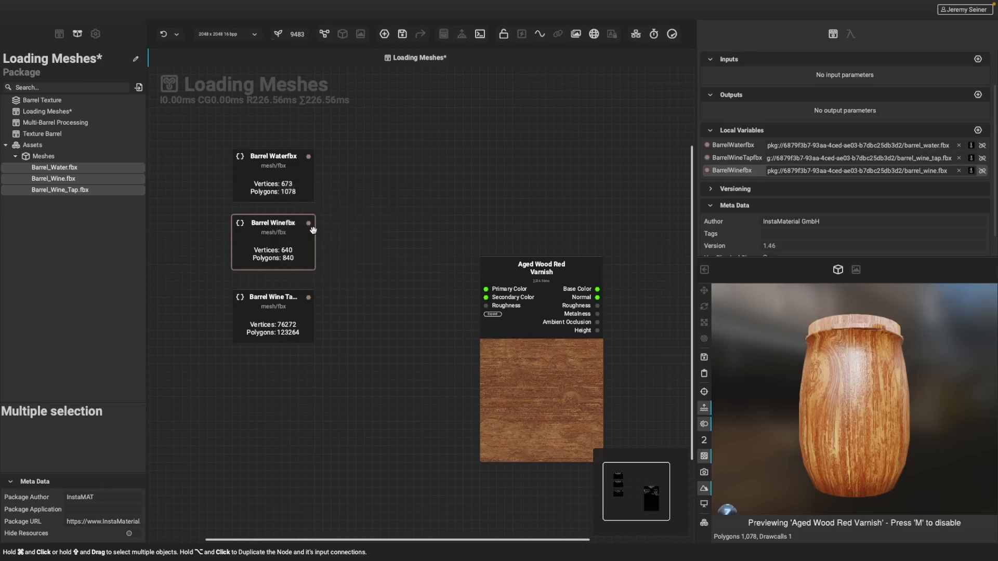
left_click(308, 165)
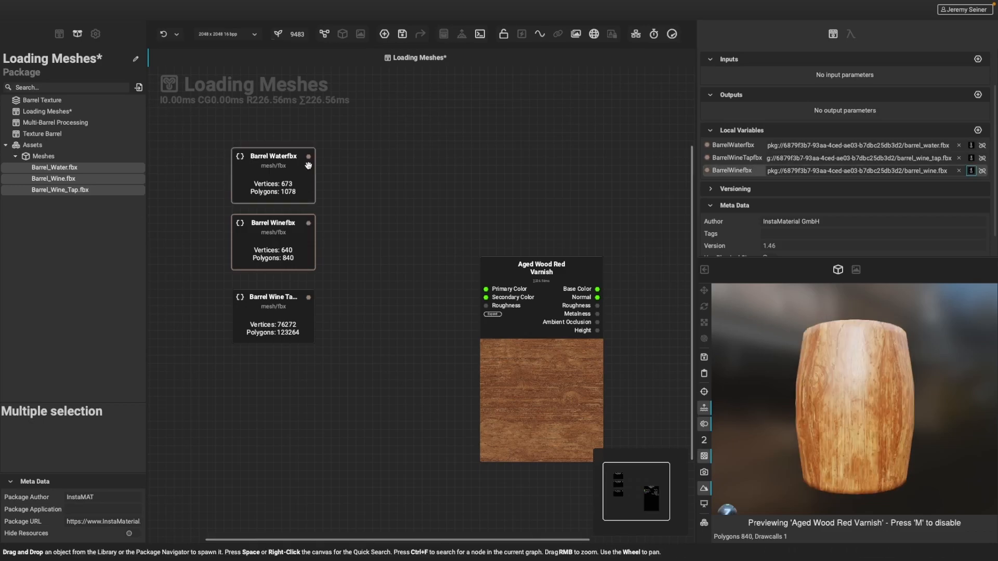
left_click(307, 223)
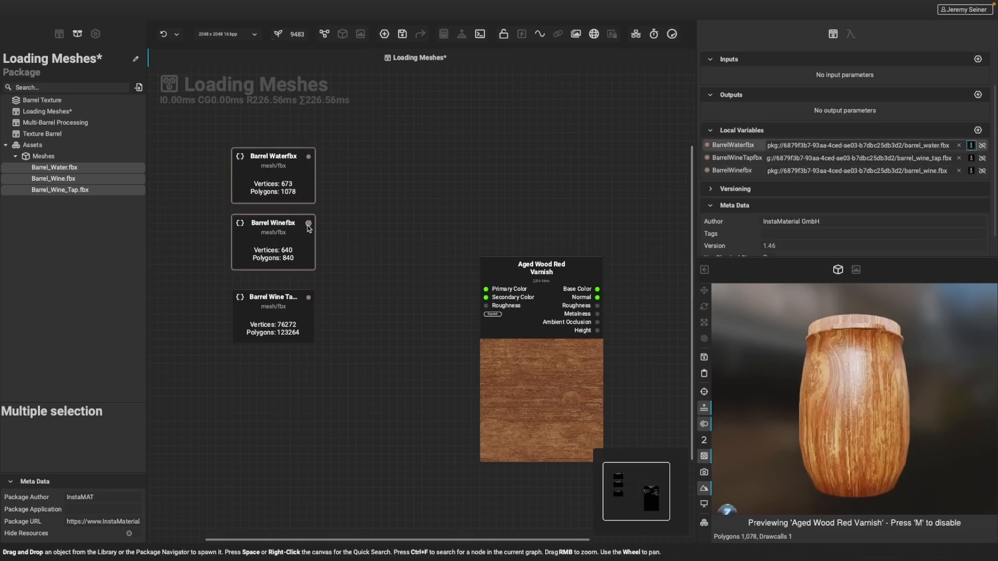
left_click(309, 158)
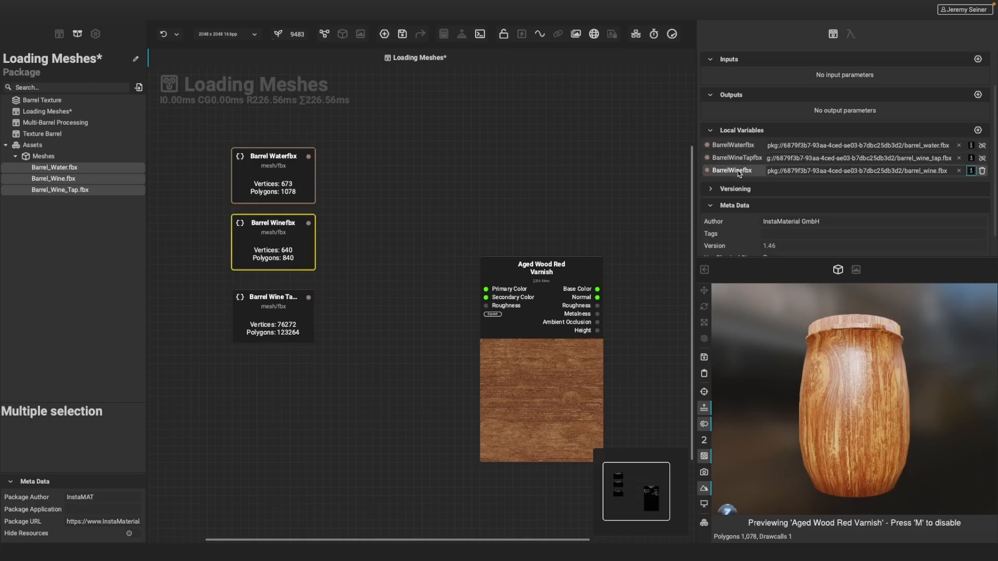
- Select each of the three barrel mesh variables under Local Variables to highlight its matching graph node
left_click(742, 147)
left_click(739, 159)
left_click(740, 171)
- Add a mesh local variable named WorkingMesh and assign unitsphere_high.fbx to it
left_click(978, 130)
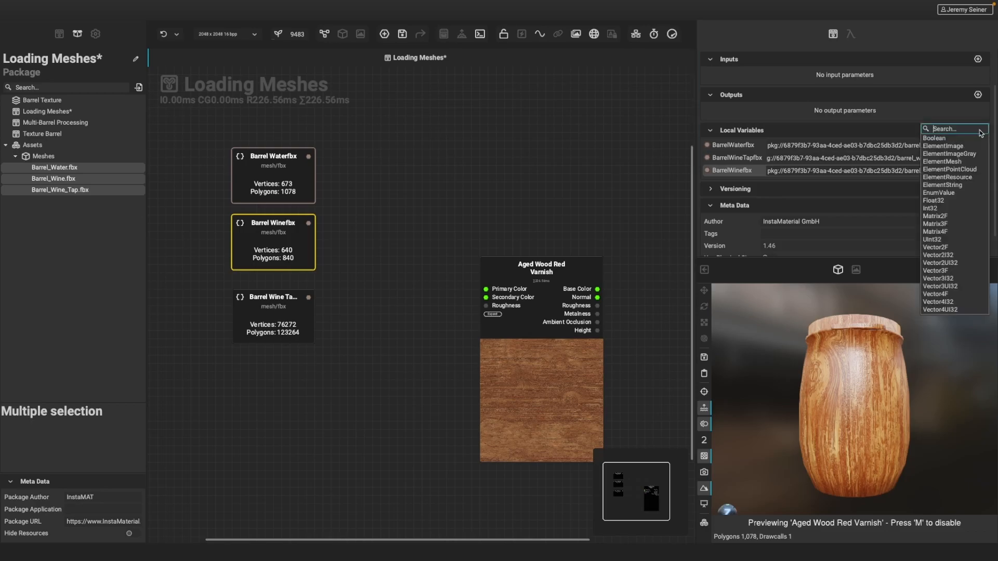
type("mesh")
key("Return")
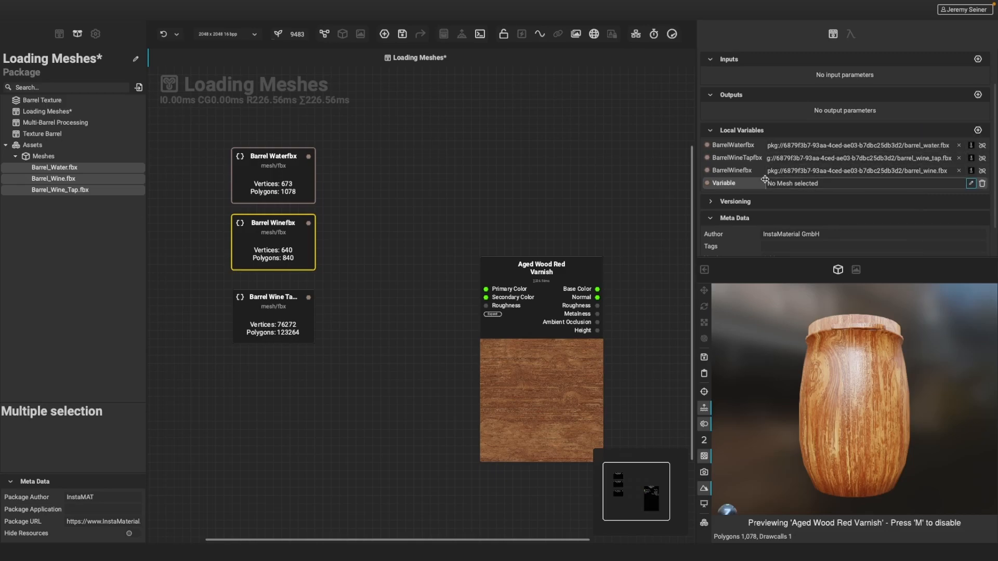
double_click(726, 184)
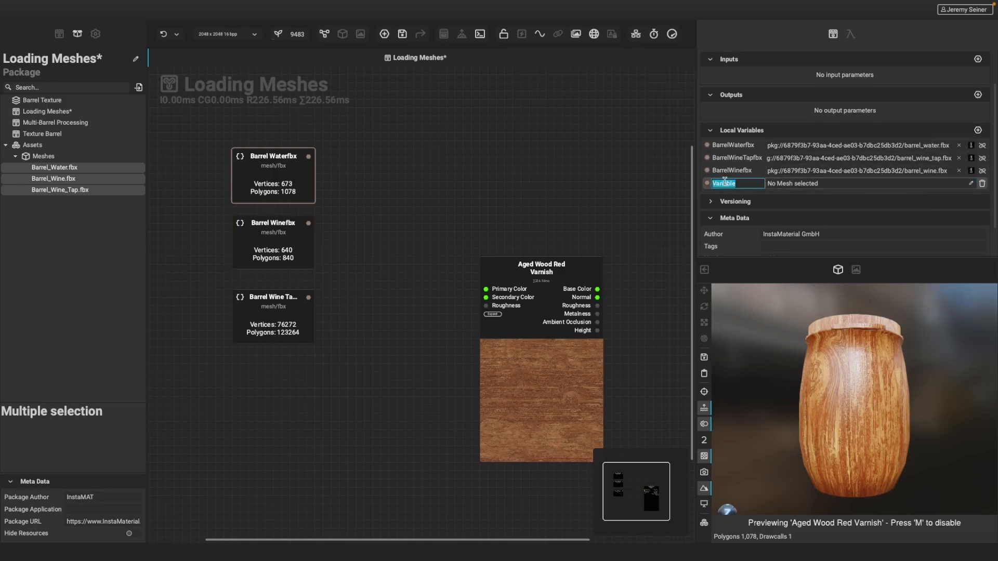
type("WorkingMesh")
key("Return")
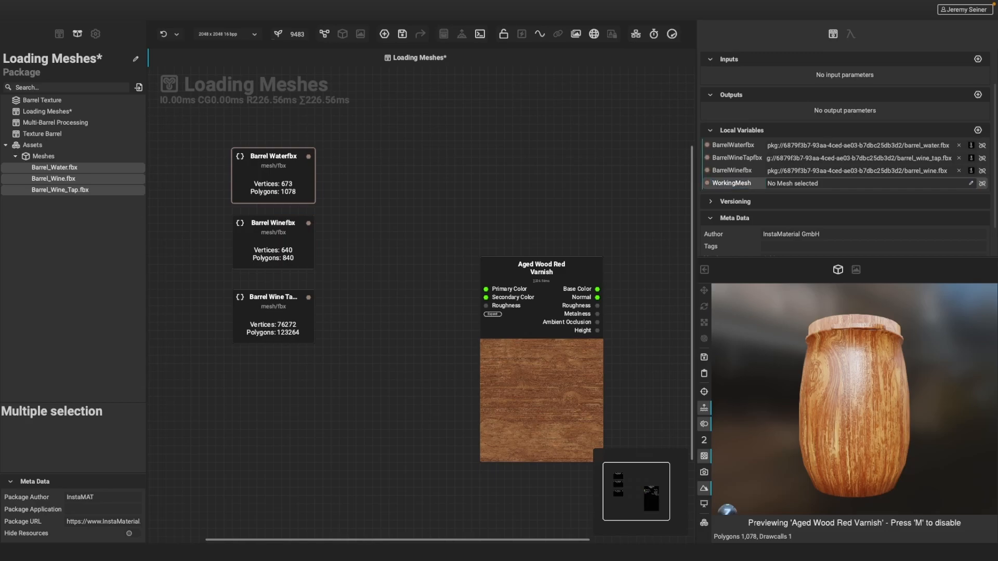
left_click(970, 184)
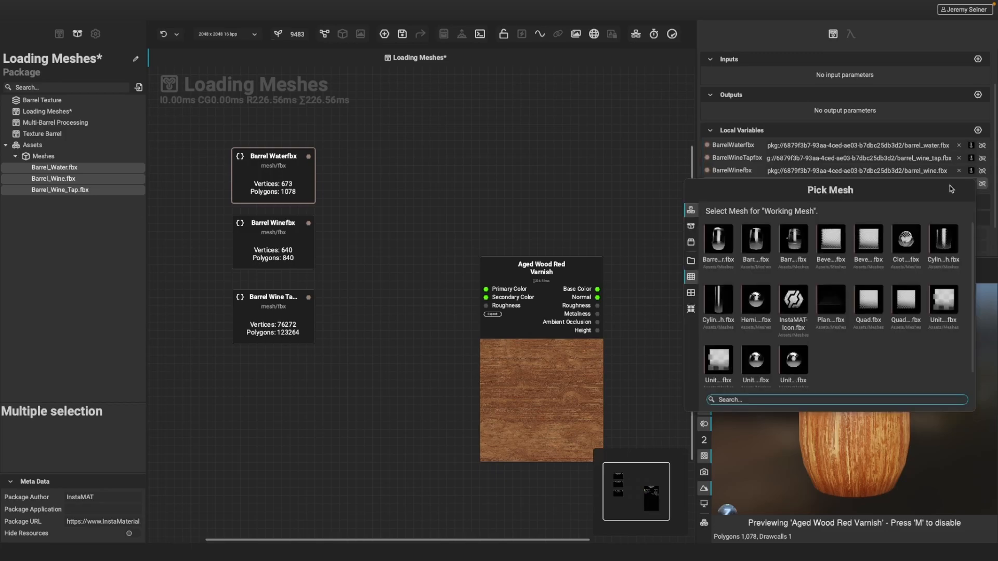
left_click(793, 360)
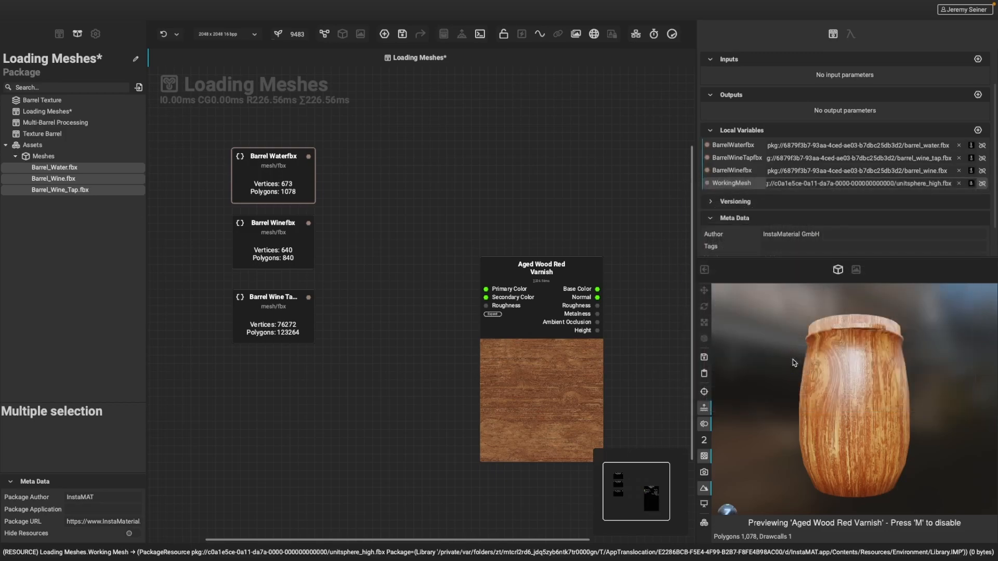
- Place the WorkingMesh variable in the graph beside Barrel Water and view its mesh in the viewport
left_click_drag(741, 185, 390, 176)
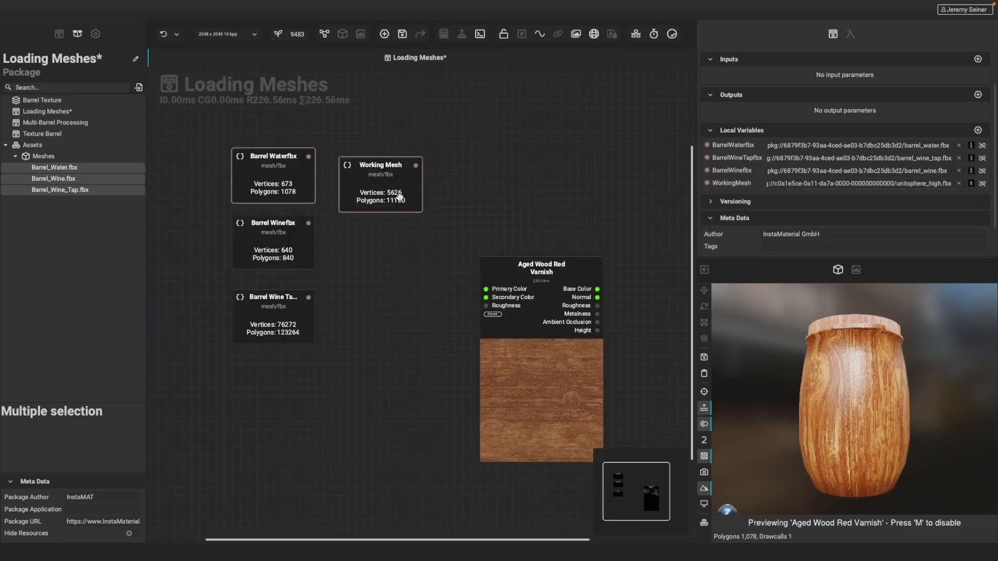
right_click(387, 186)
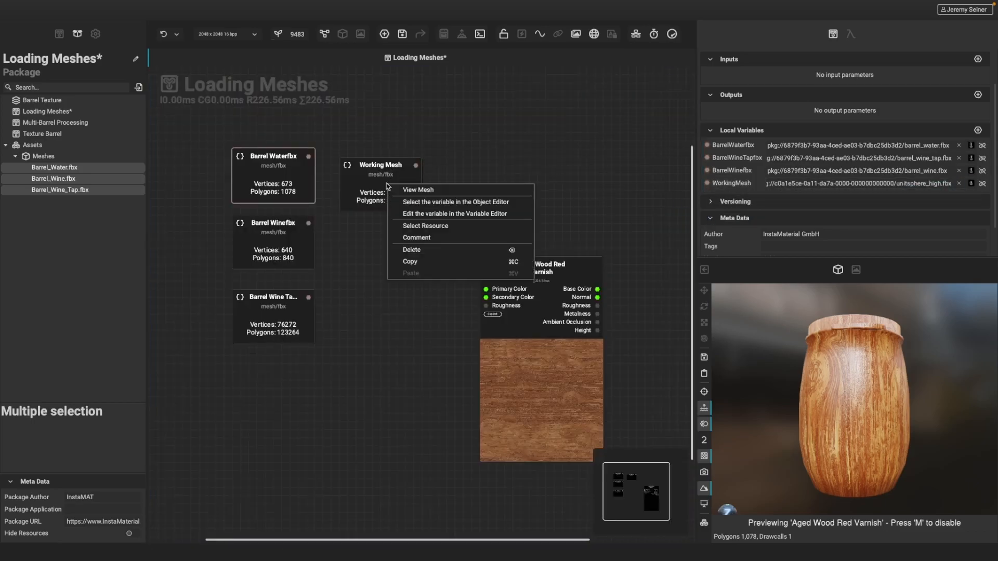
left_click(411, 190)
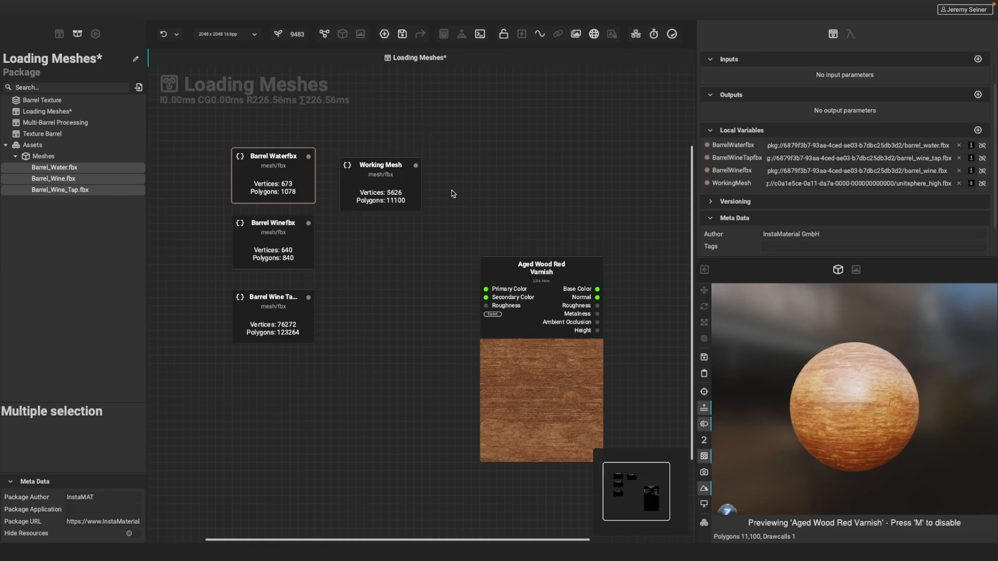
- Add a Mesh Optimize node fed by the Working Mesh output
left_click_drag(415, 165, 522, 168)
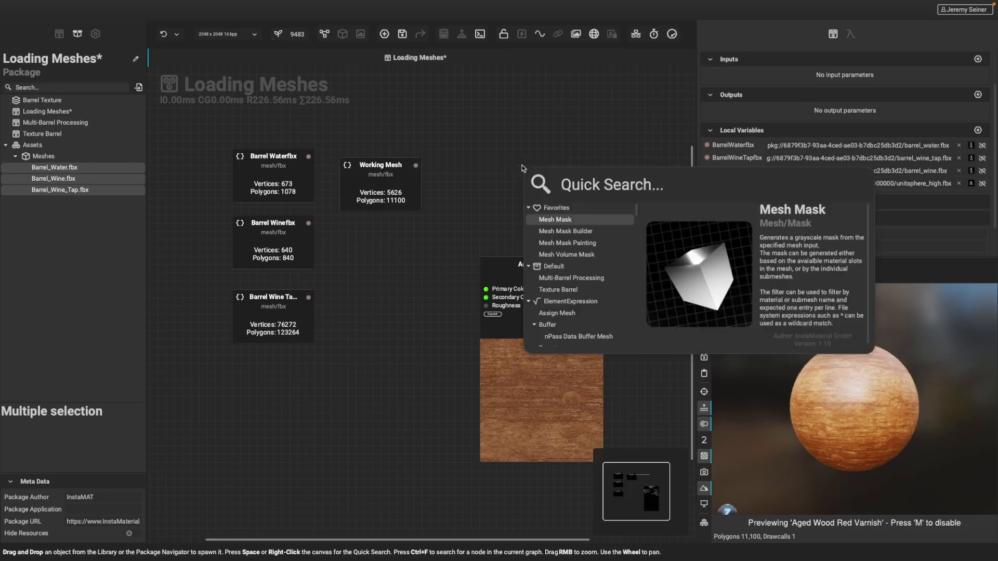
type("optim")
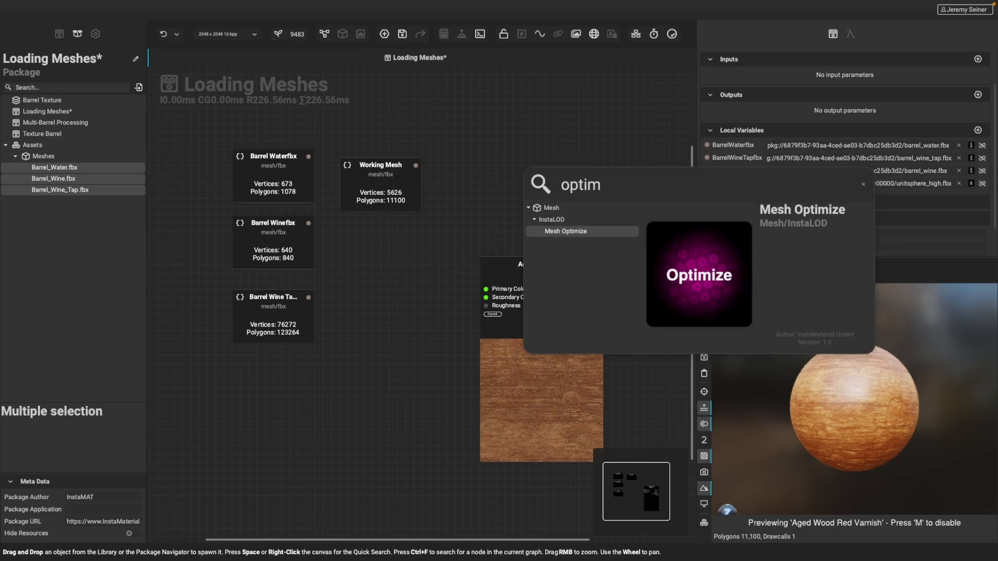
key("Return")
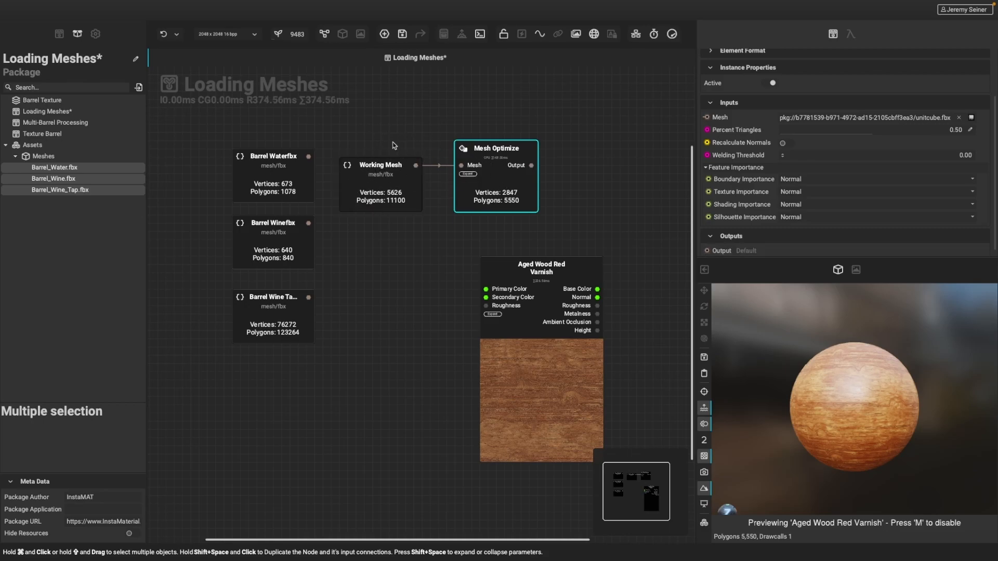
- Change the mesh assigned to the Working Mesh node to Barrel_Water.fbx
left_click(379, 182)
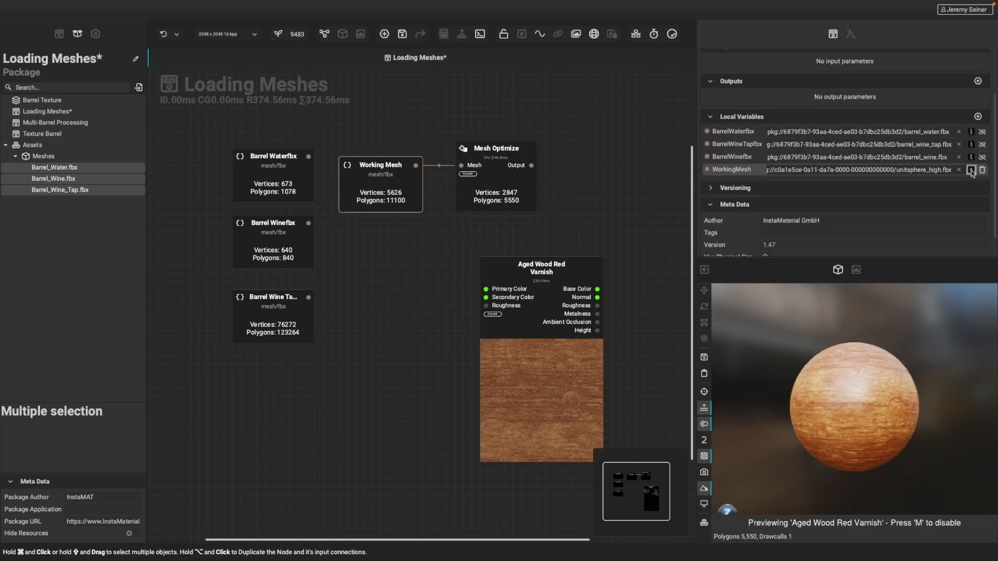
double_click(383, 187)
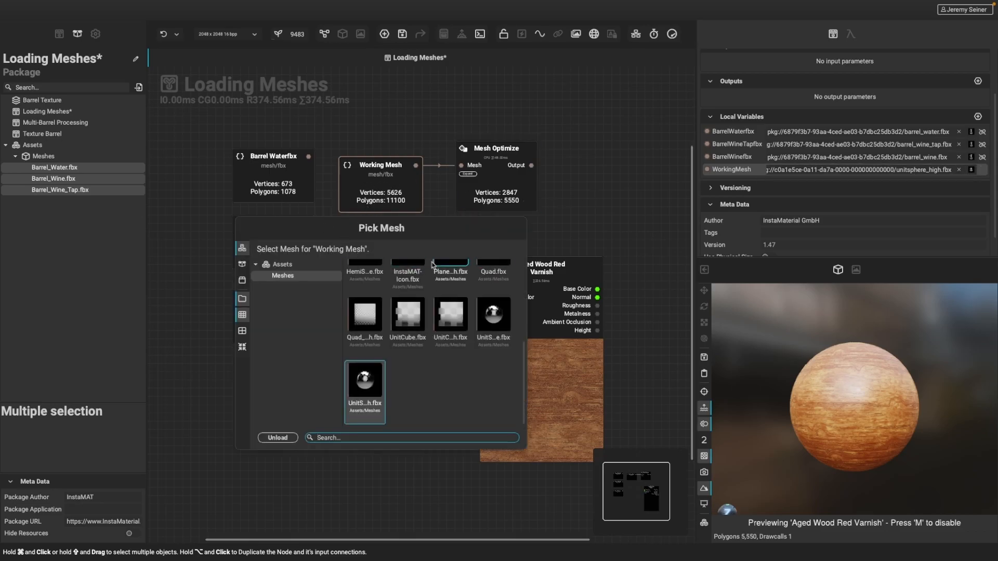
scroll(419, 399, "up", 5)
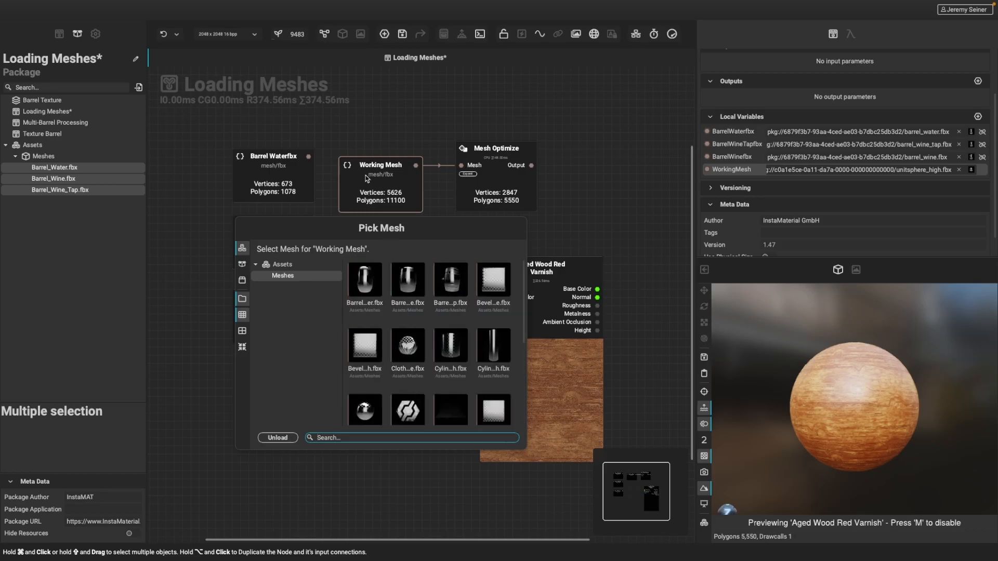
left_click(363, 279)
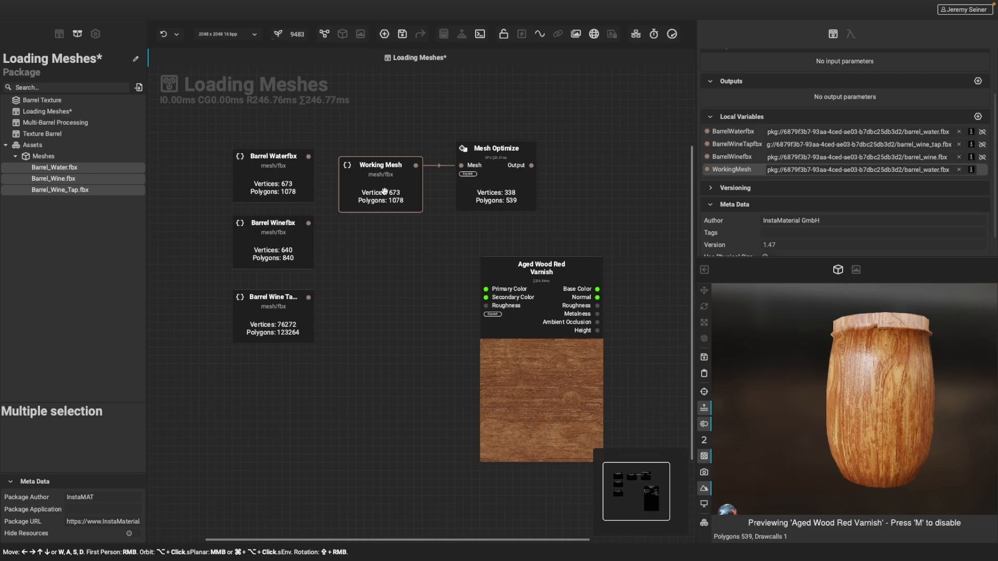
- Move the Working Mesh node higher and connect Barrel Wine to the Mesh Optimize input in its place
left_click_drag(384, 191, 377, 133)
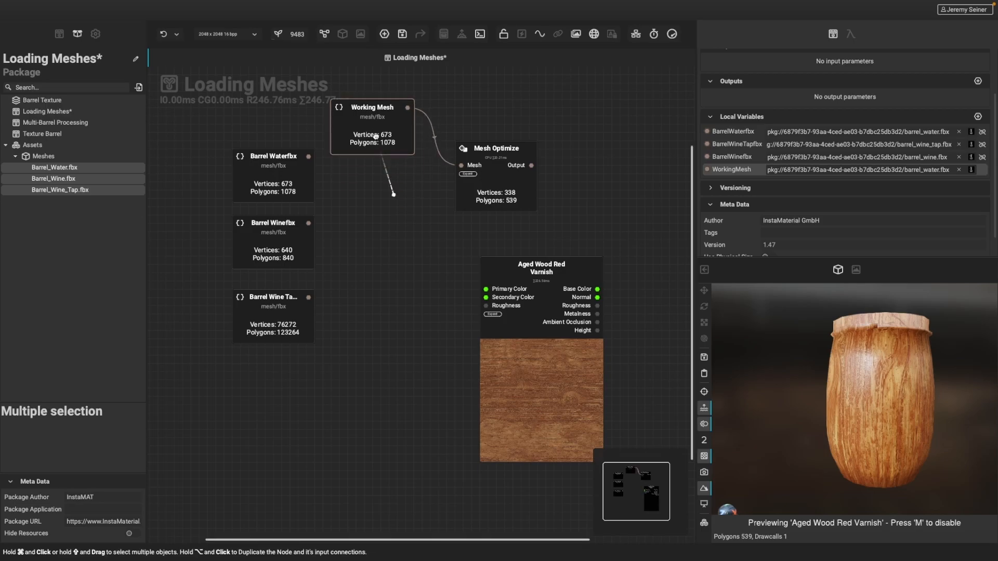
left_click_drag(308, 223, 452, 166)
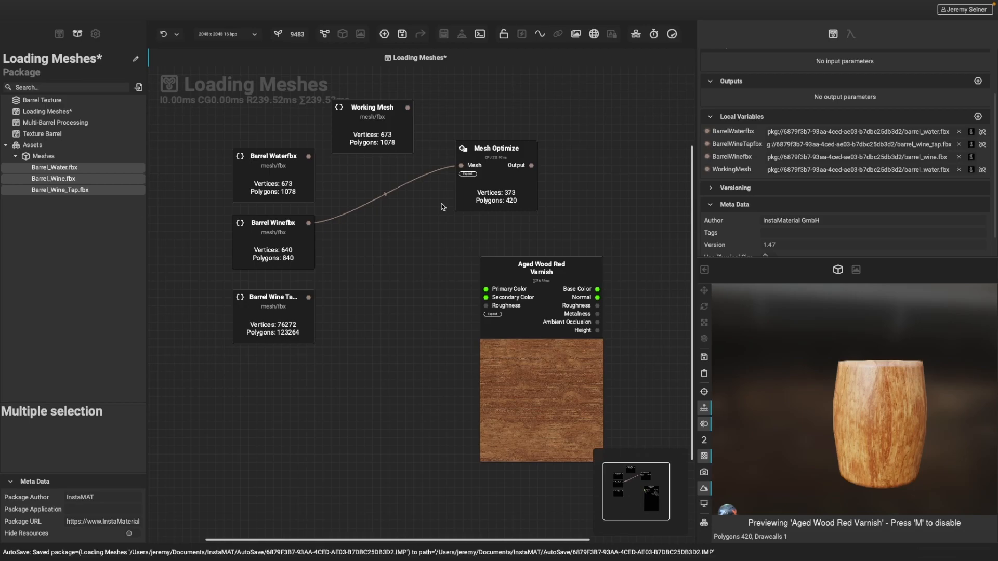
scroll(711, 229, "up", 3)
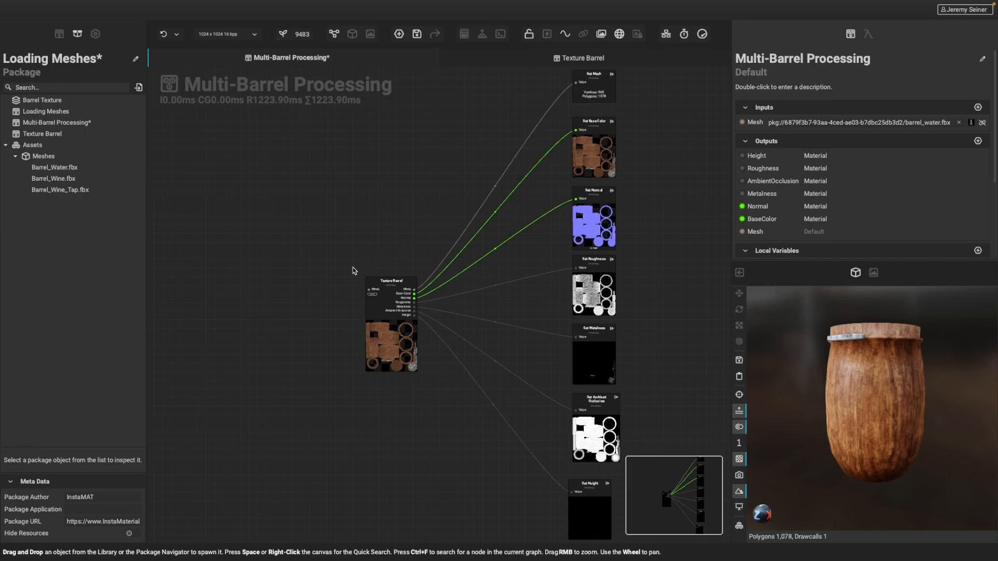
- Open the Texture Barrel graph from its node in Multi-Barrel Processing and bundle its parallel connections into single lines
left_click(398, 352)
left_click_drag(857, 392, 863, 399, "alt")
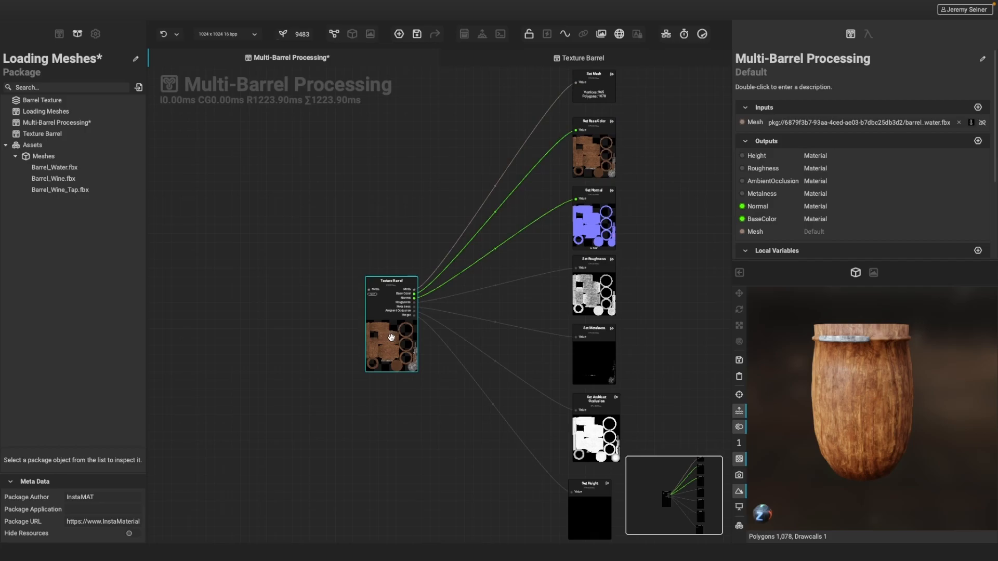
double_click(391, 338)
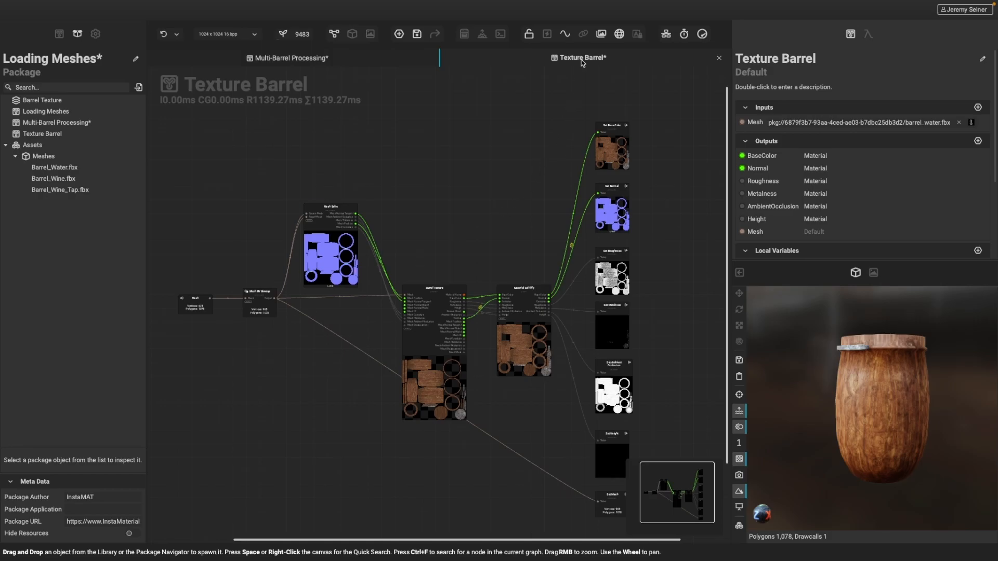
left_click(583, 34)
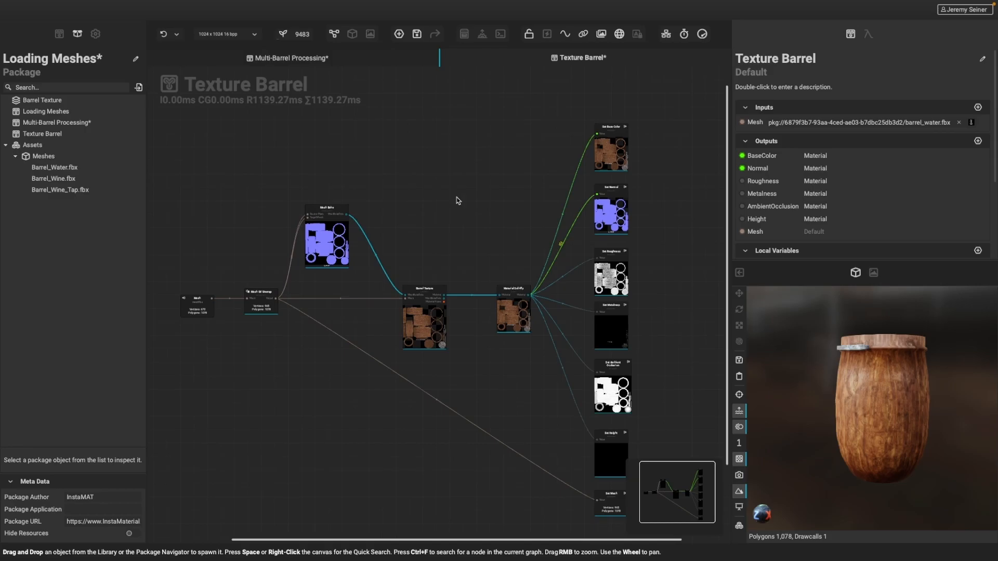
- Examine the Texture Barrel graph from the mesh input through UV unwrap, Mesh Bake and Barrel Texture to the output nodes
right_click_drag(180, 278, 198, 331)
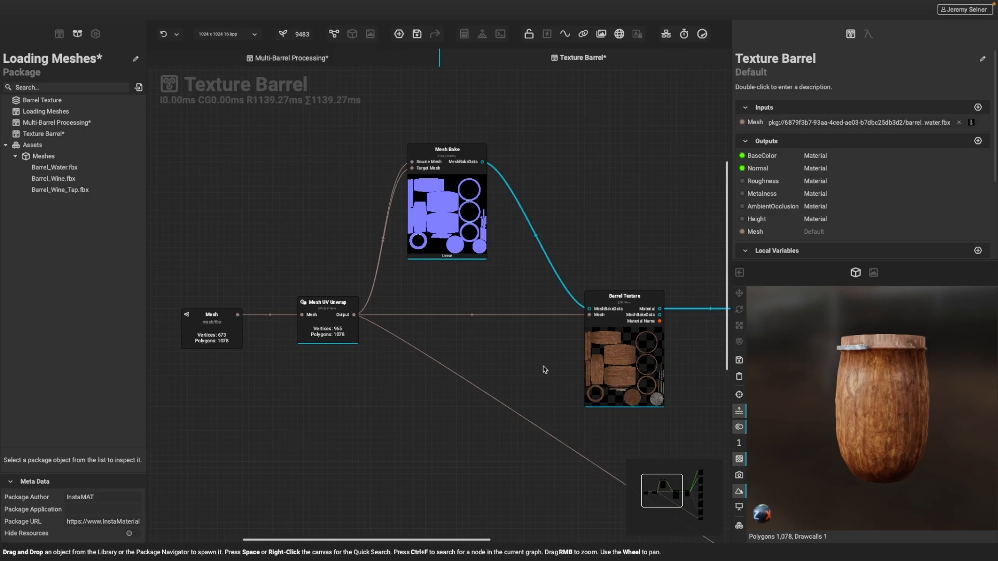
middle_click_drag(538, 350, 525, 343)
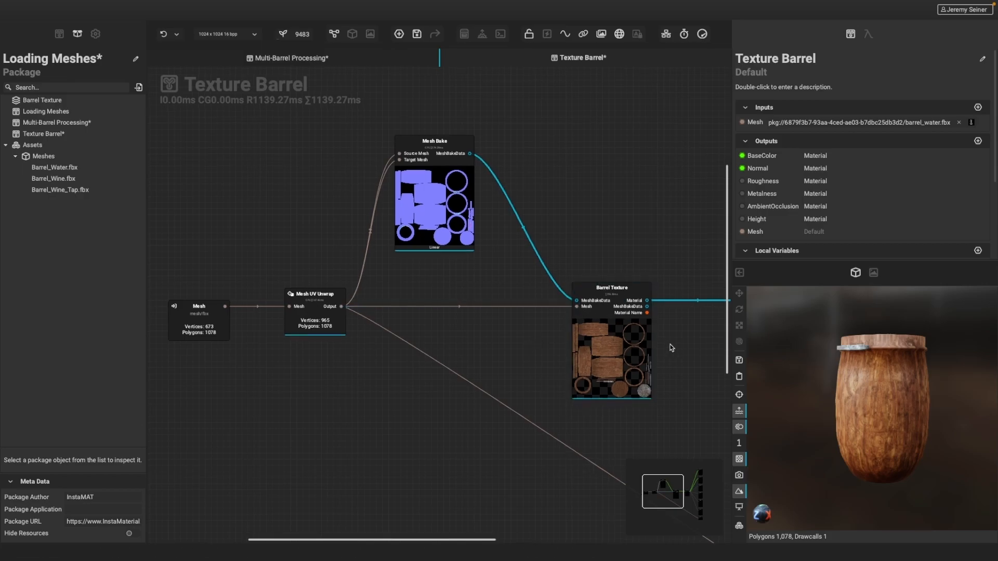
scroll(615, 345, "right", 3)
middle_click_drag(615, 345, 470, 360)
right_click_drag(498, 380, 493, 340)
middle_click_drag(521, 402, 421, 347)
right_click_drag(469, 382, 470, 367)
middle_click_drag(472, 387, 473, 384)
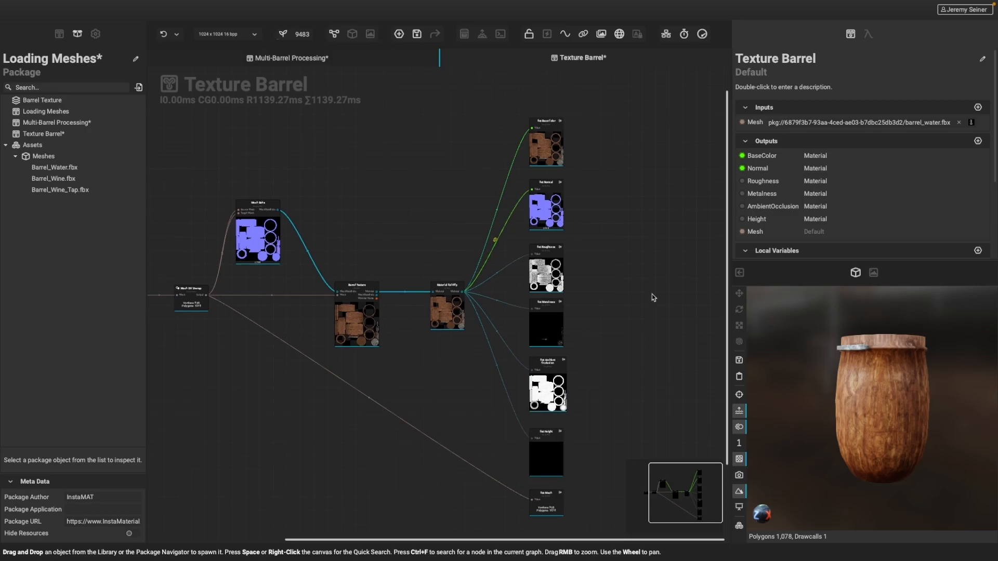
- Examine the lower output nodes of the Texture Barrel graph, following the UV-unwrapped mesh connection to Set Mesh
middle_click_drag(306, 404, 341, 409)
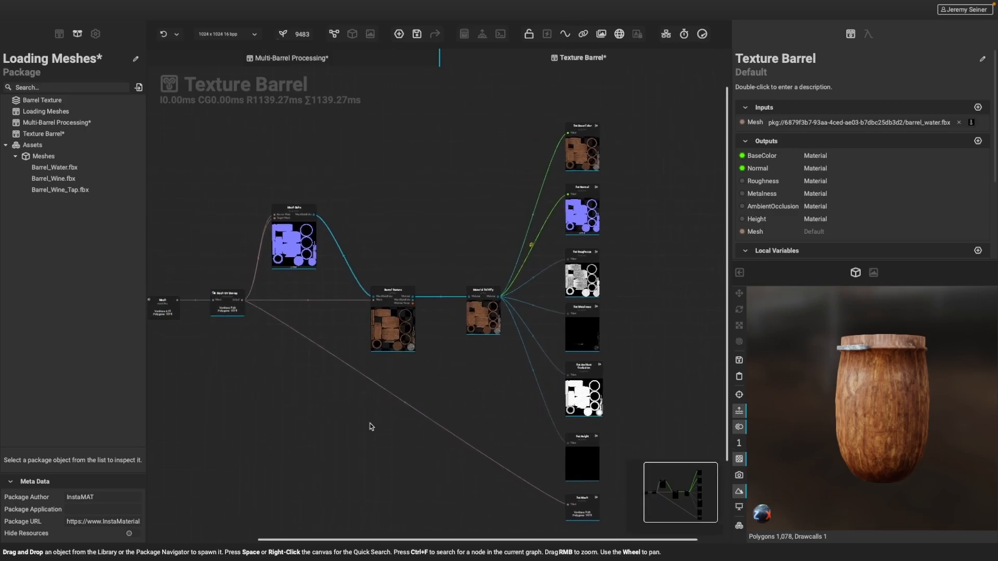
middle_click_drag(536, 505, 500, 438)
scroll(506, 442, "up", 2)
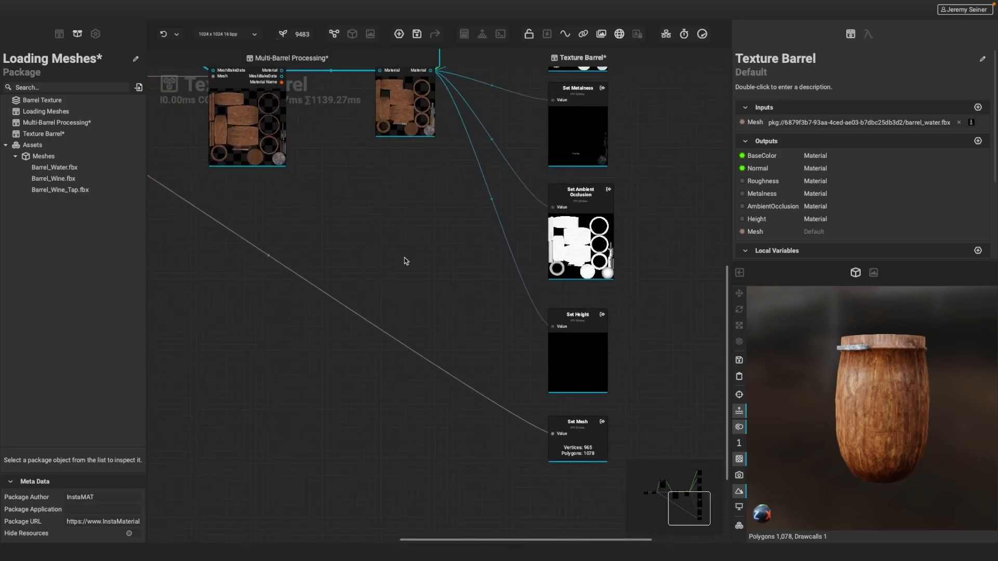
- Return to the Multi-Barrel Processing graph and review the Texture Barrel node's Expose Output Parameters option and the graph's outputs
left_click(350, 60)
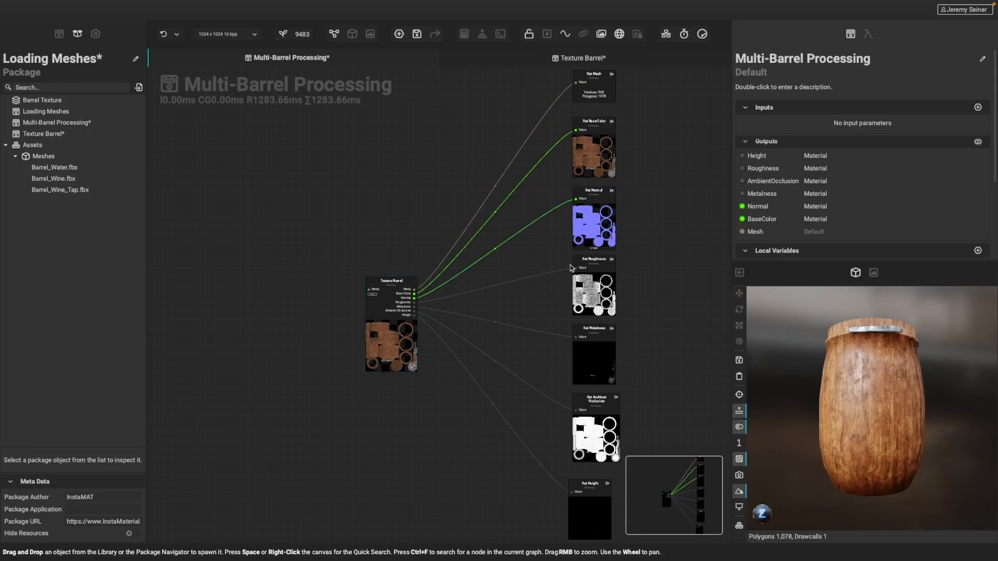
right_click(379, 336)
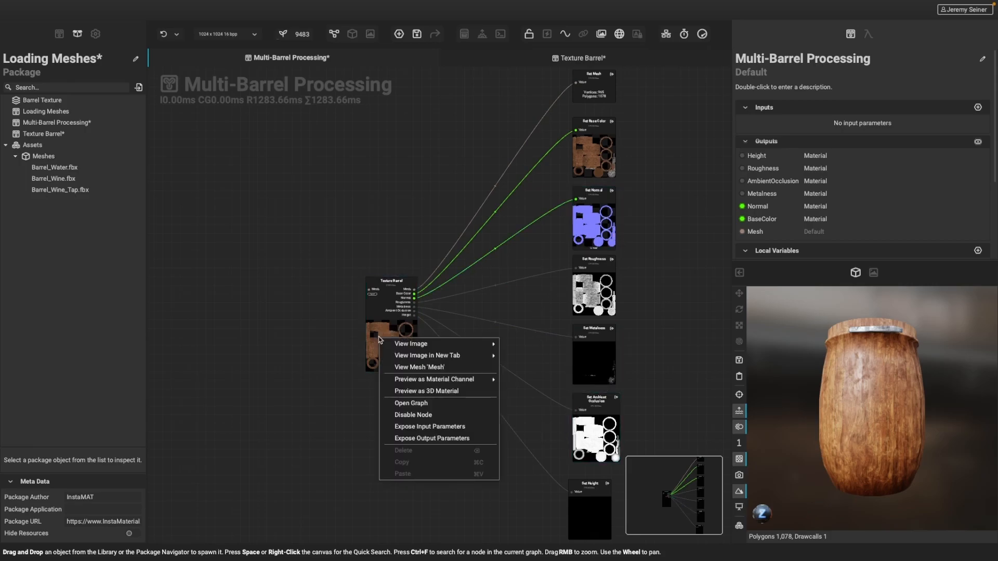
left_click(447, 439)
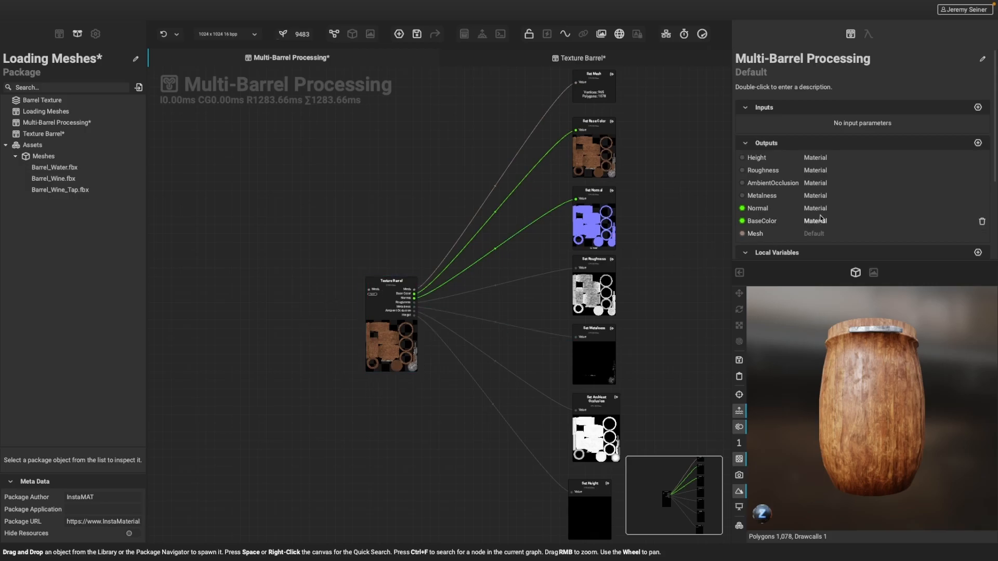
scroll(925, 175, "down", 1)
scroll(925, 174, "up", 1)
- Expose the Mesh input of the Texture Barrel node as a graph input in Multi-Barrel Processing
right_click_drag(336, 287, 348, 319)
middle_click_drag(330, 316, 387, 310)
left_click_drag(435, 284, 321, 286)
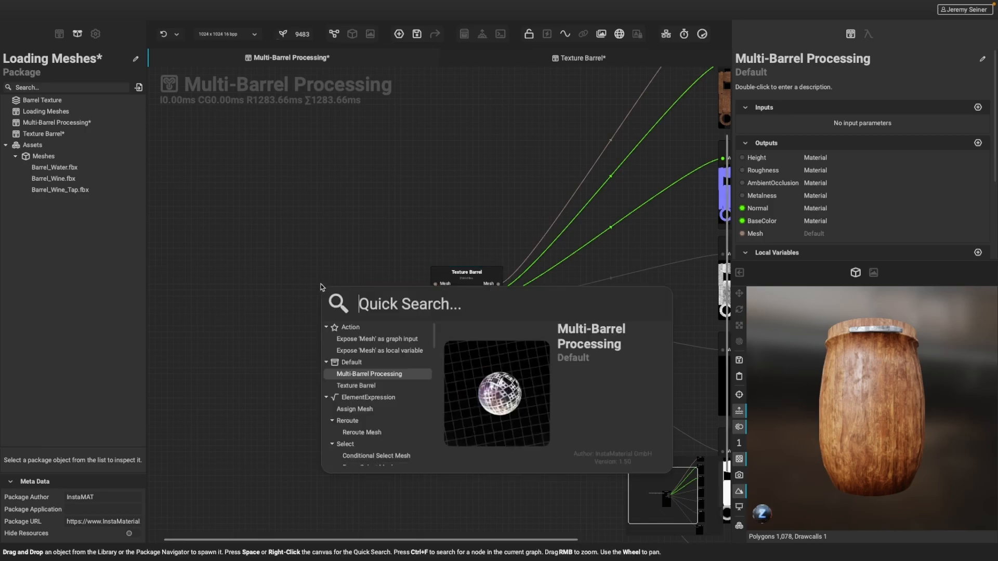
left_click(372, 340)
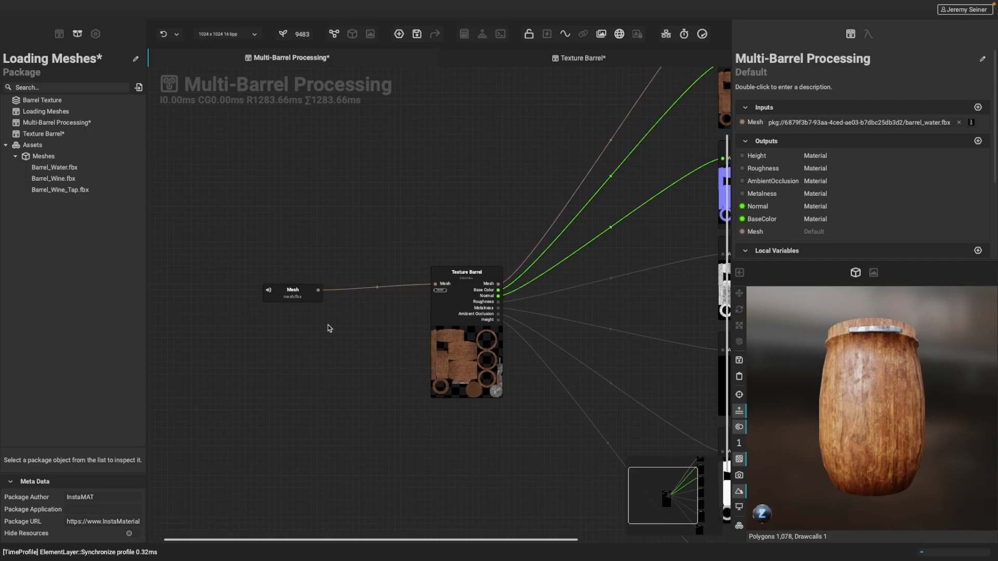
- Assign Barrel_Wine_Tap.fbx to the new Mesh graph input node
scroll(348, 327, "down", 2)
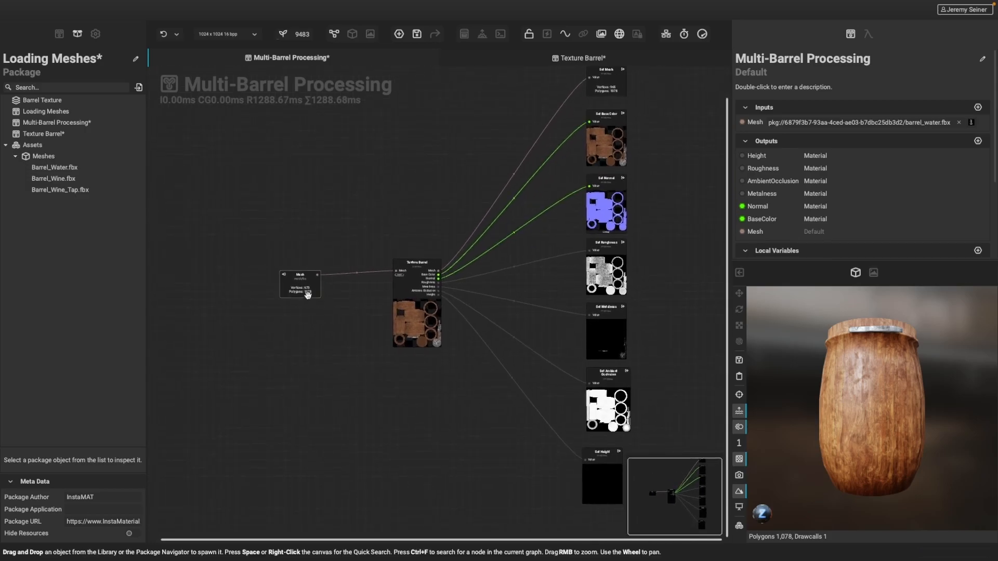
double_click(301, 281)
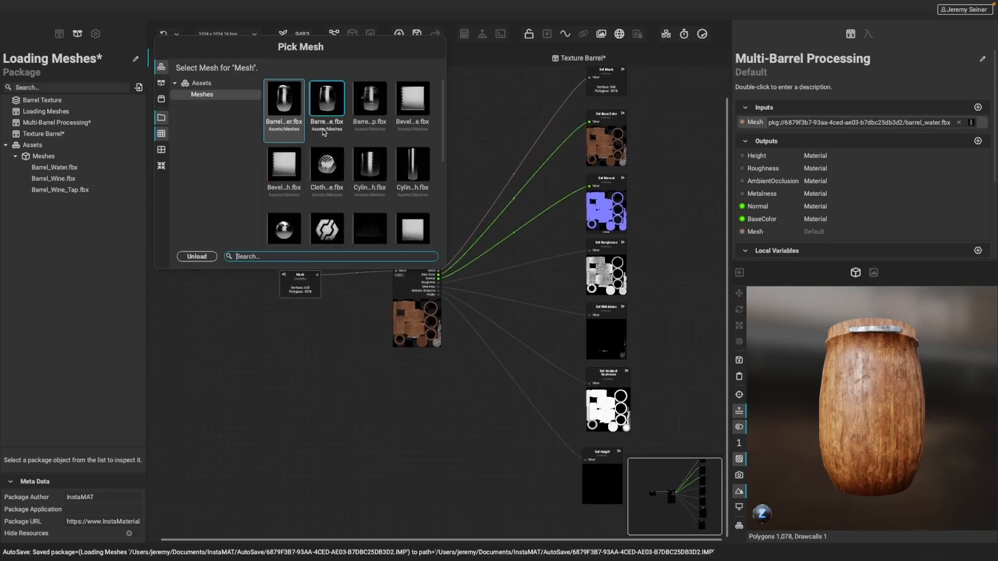
double_click(369, 100)
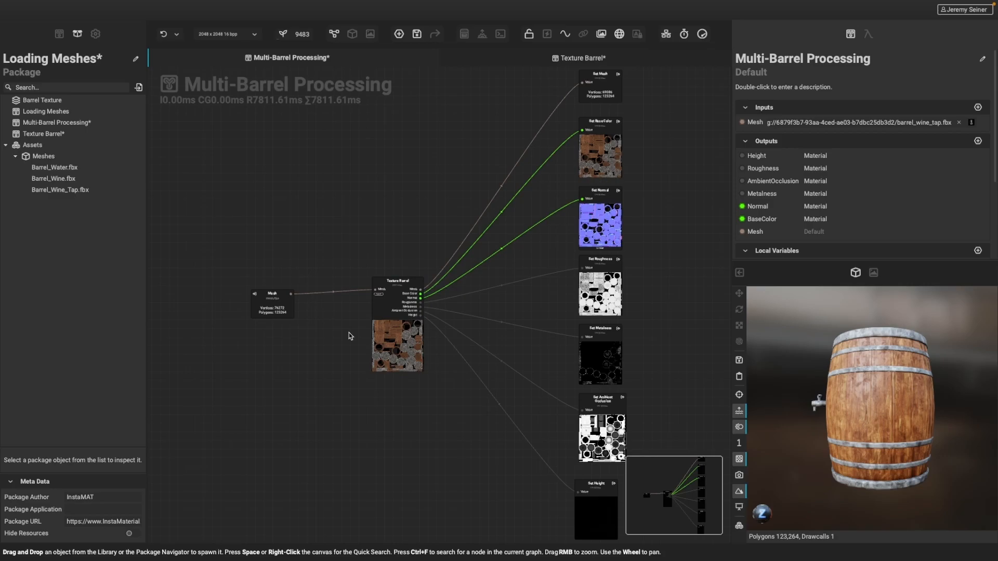
- Inspect the textured wine tap barrel from several angles and under rotated lighting, and look over the Set Mesh and texture output nodes
scroll(886, 417, "up", 3)
left_click_drag(867, 410, 847, 390, "alt")
scroll(848, 387, "down", 3)
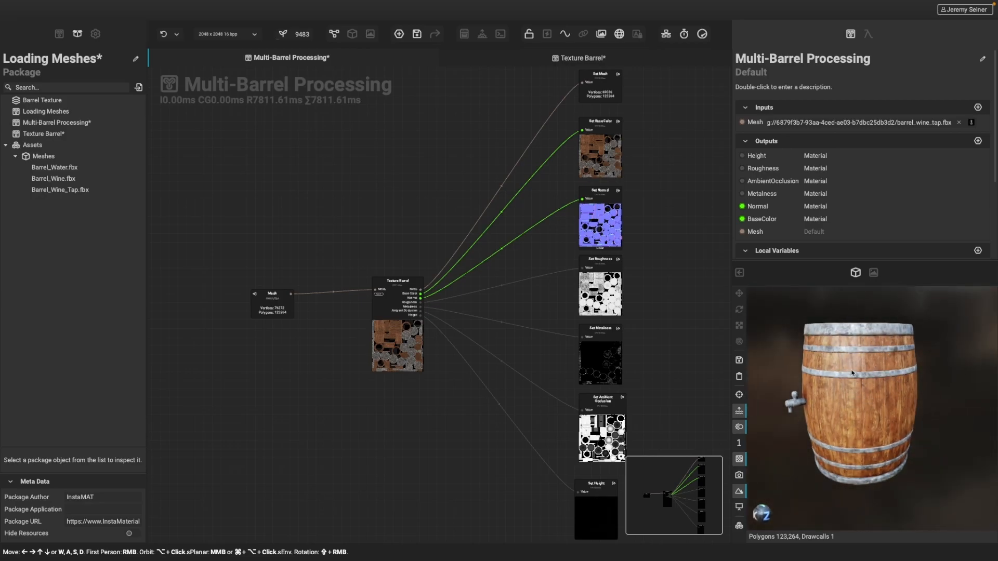
left_click_drag(893, 416, 833, 385, "alt")
right_click_drag(834, 385, 808, 401, "shift")
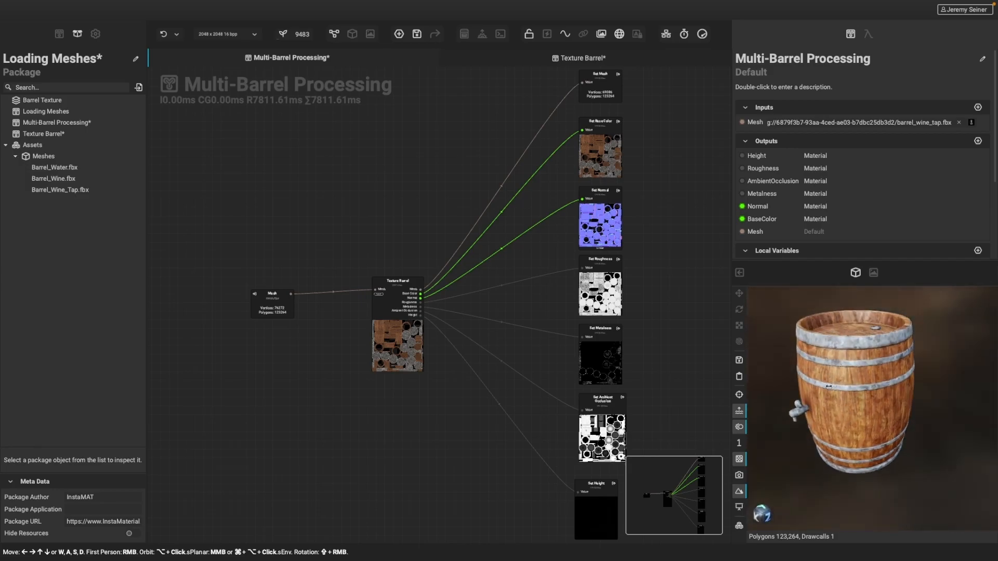
scroll(801, 416, "up", 2)
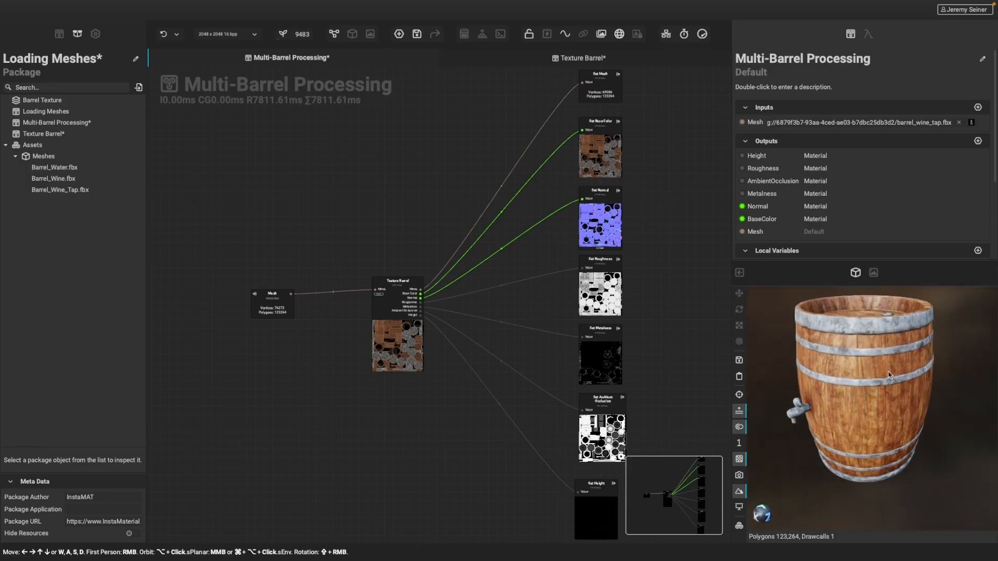
left_click_drag(888, 375, 872, 384, "alt")
scroll(872, 384, "down", 2)
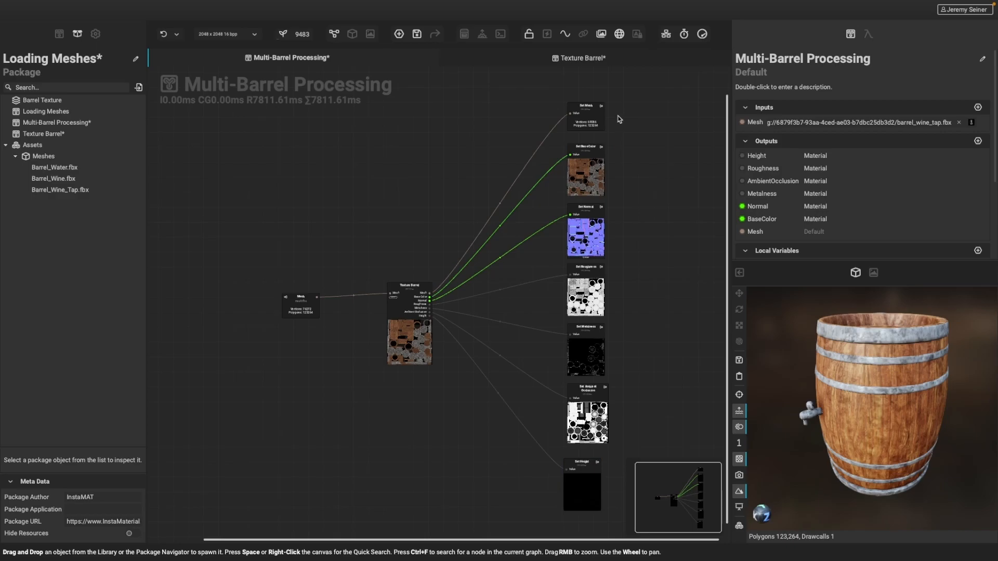
right_click_drag(620, 121, 621, 153)
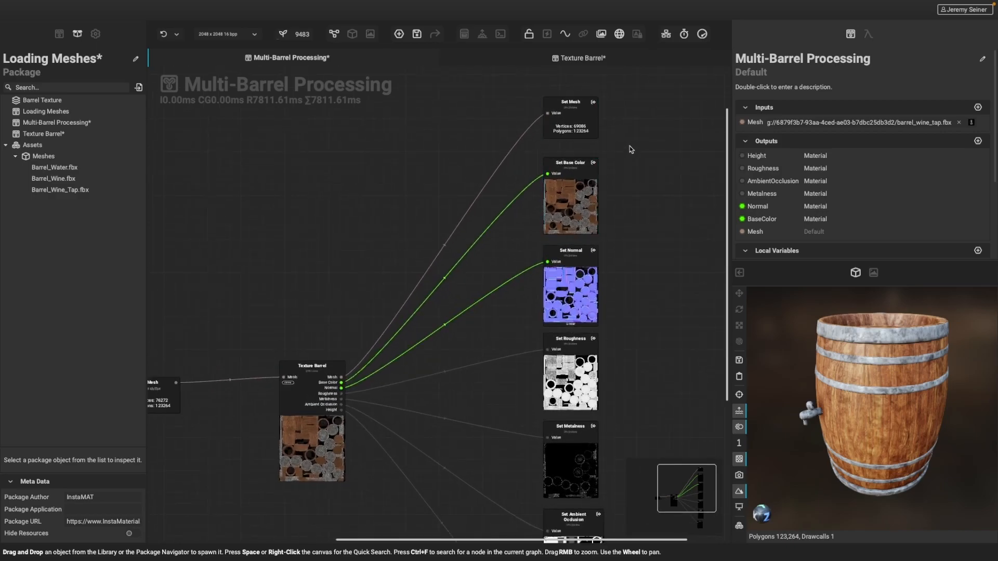
right_click_drag(640, 149, 675, 278)
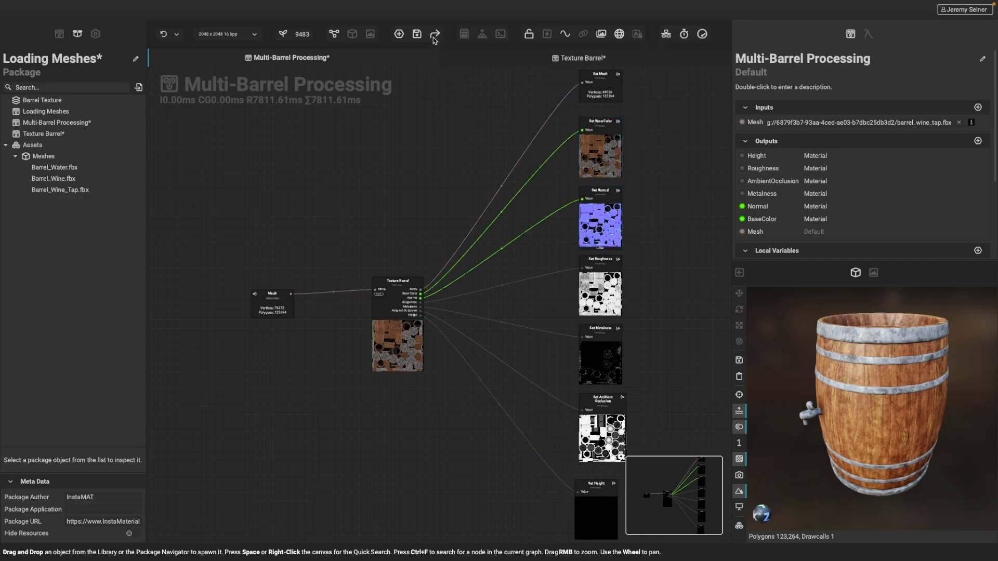
- Open the output export for Multi-Barrel Processing, apply the built-in Unreal Engine template and enable the Mesh output
left_click(434, 35)
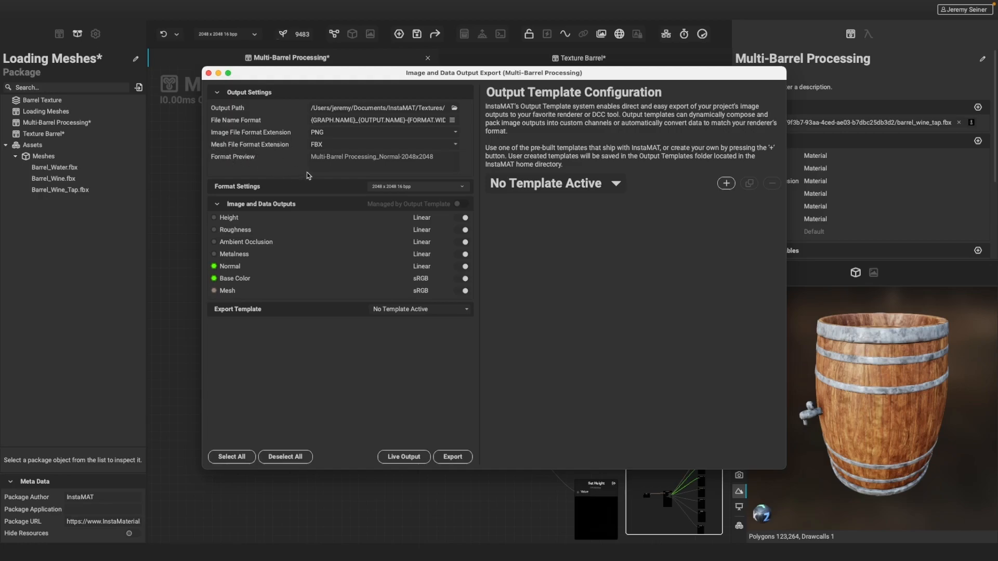
left_click(607, 187)
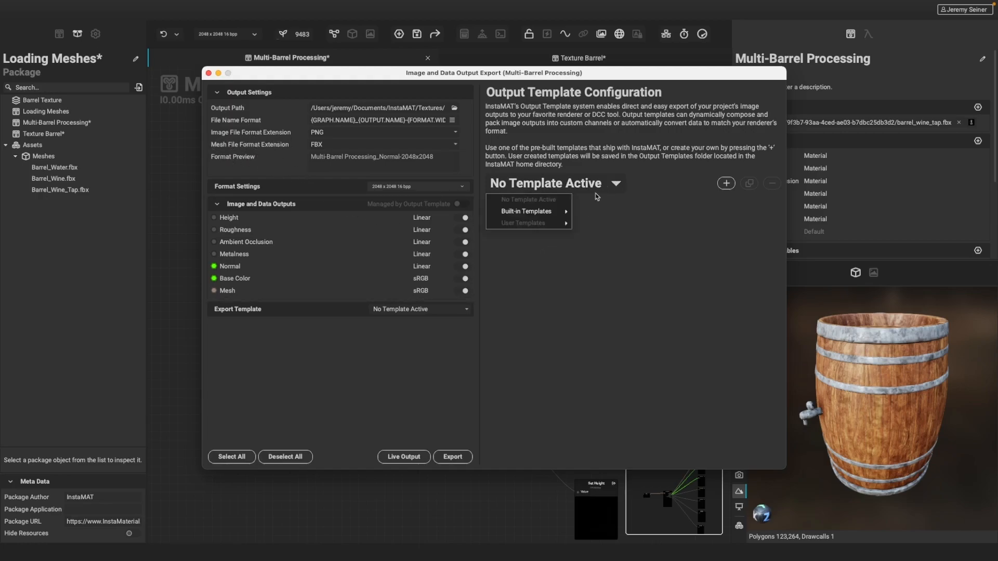
mouse_move(557, 212)
left_click(597, 224)
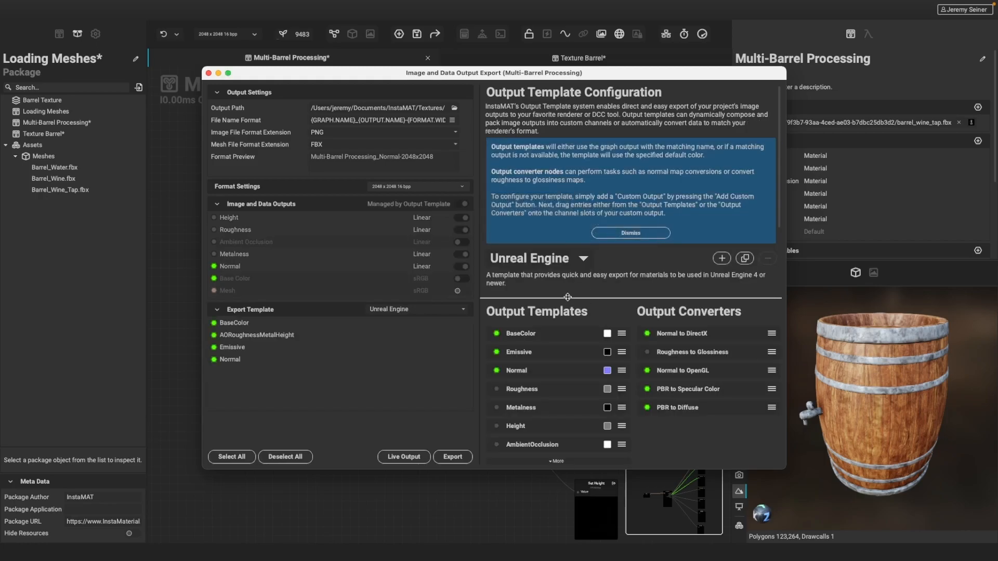
scroll(541, 281, "down", 4)
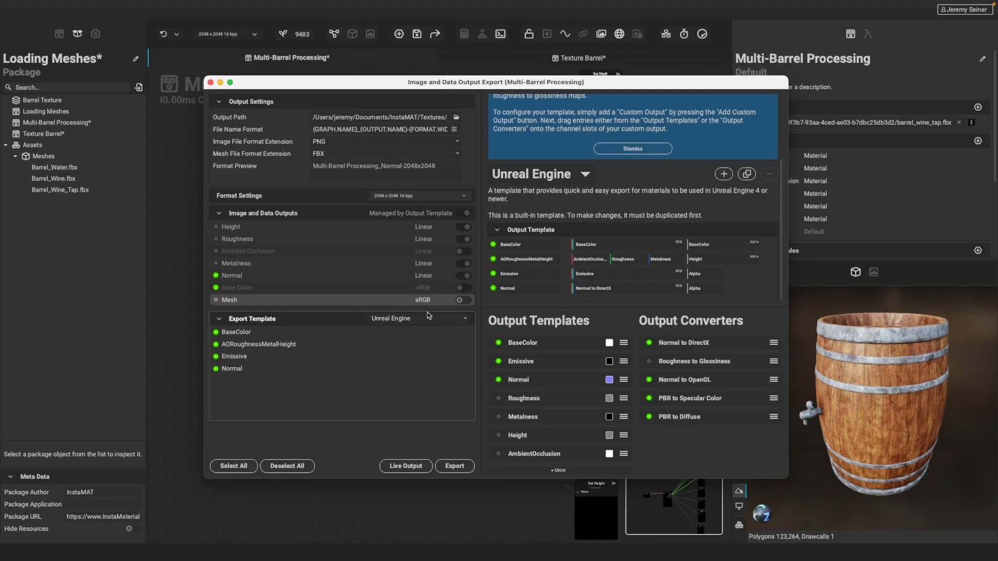
left_click(460, 300)
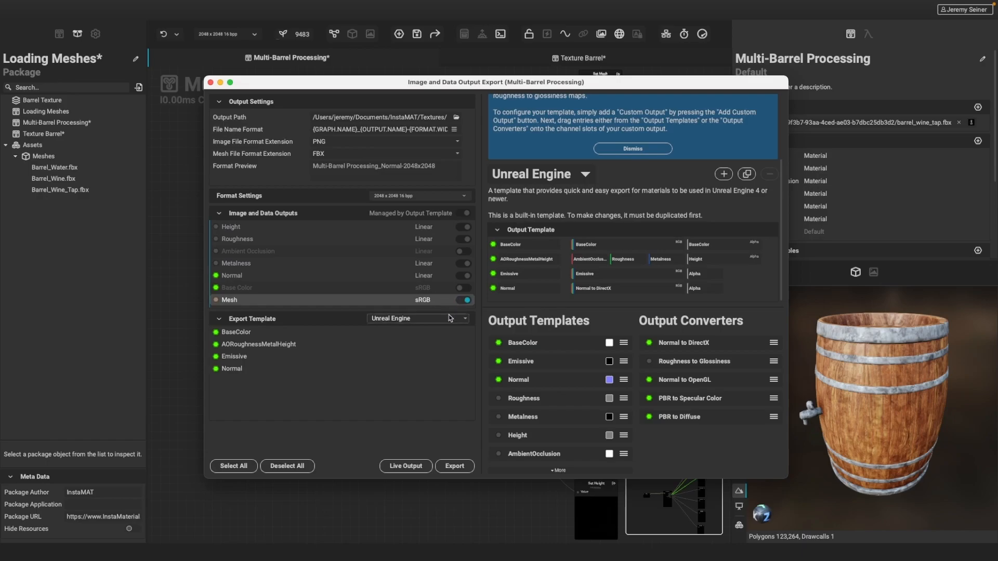